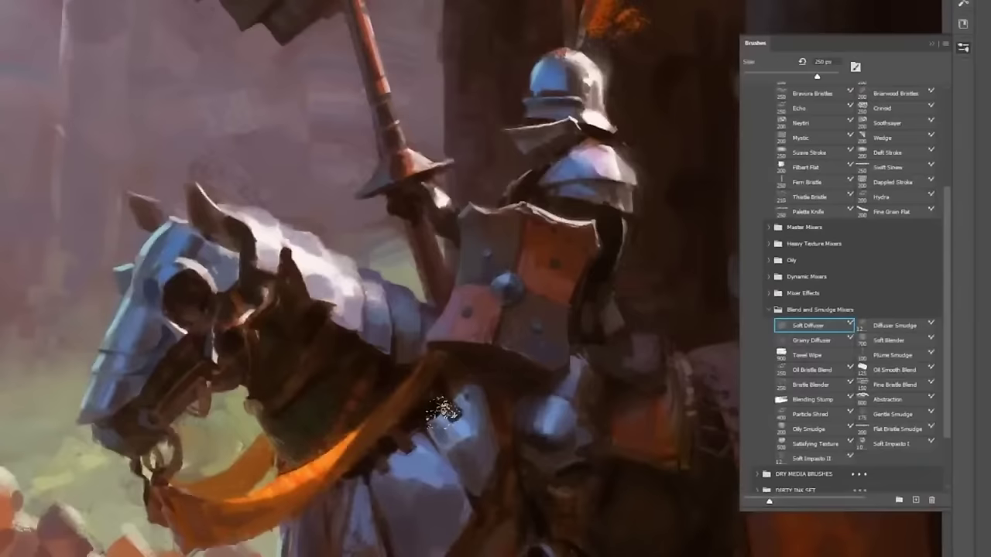
Blend the dark shadows at the horse's neck with the Soft Diffuser mixer brush at 300 px.
scroll(373, 416, up, 3)
scroll(379, 416, up, 2)
scroll(371, 285, up, 2)
key(])
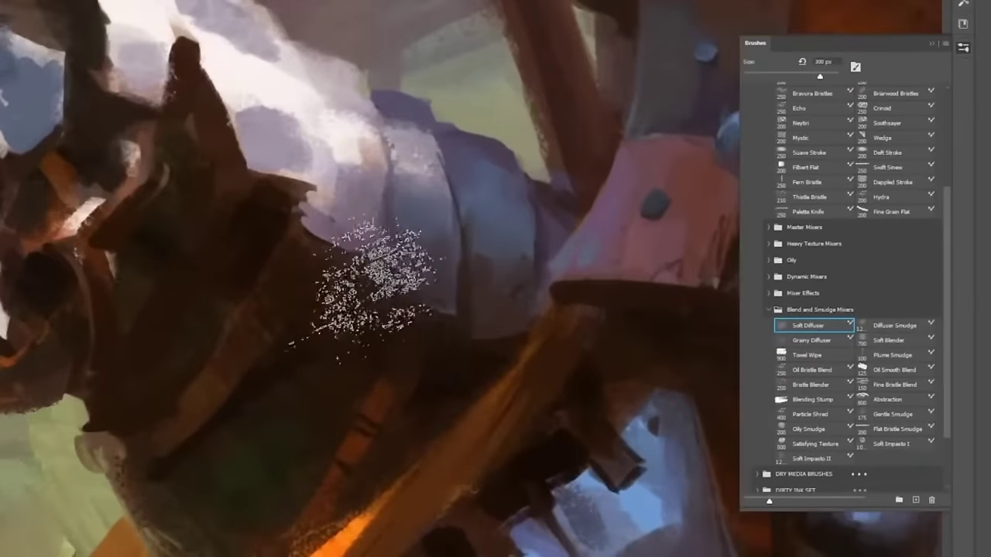
mouse_move(379, 283)
mouse_down()
mouse_move(340, 263)
mouse_move(317, 224)
mouse_move(232, 162)
mouse_up()
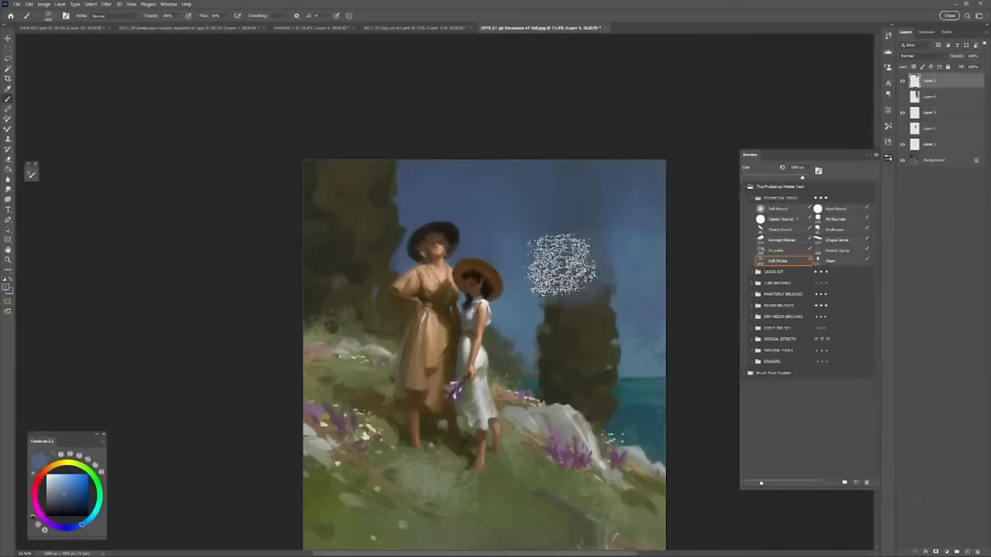
Brush the landscape's blue sky with Soft Stroke, and paint two wavy vertical strokes over the profile portrait with the Rapscallion mixer at 200 px.
mouse_move(561, 264)
mouse_down()
mouse_move(555, 314)
mouse_move(636, 353)
mouse_move(609, 322)
mouse_move(636, 279)
mouse_move(550, 254)
mouse_up()
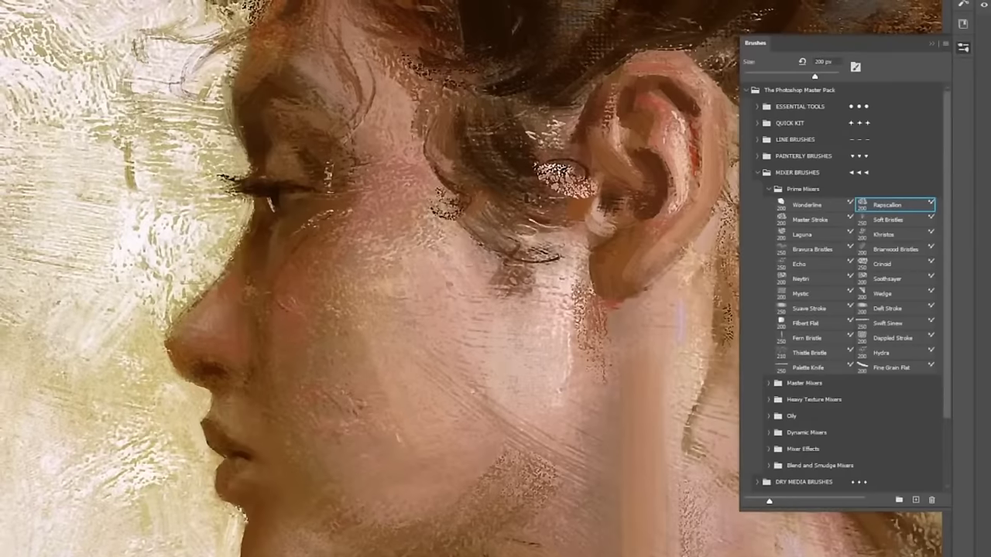
mouse_move(101, 35)
mouse_down()
mouse_move(147, 108)
mouse_move(132, 163)
mouse_move(46, 263)
mouse_move(77, 434)
mouse_up()
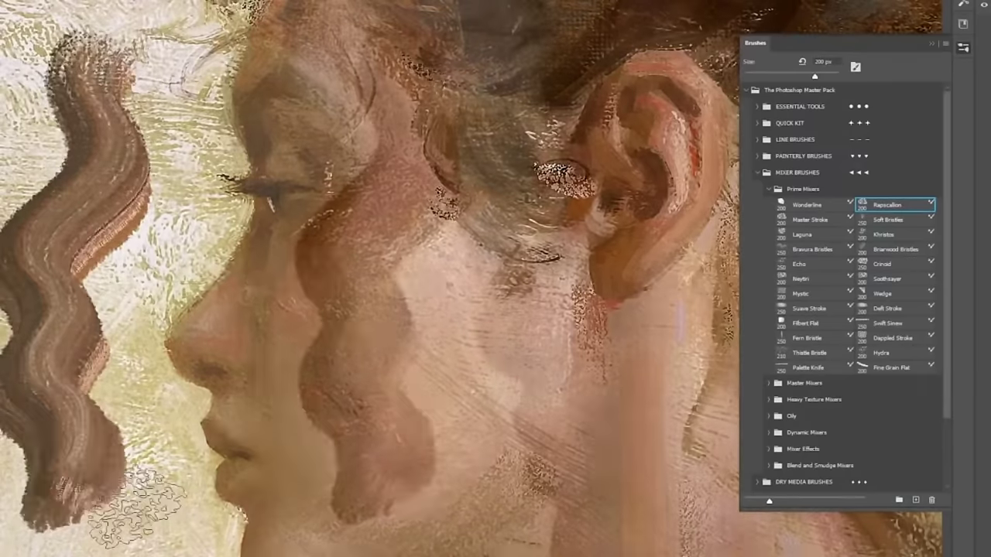
mouse_move(325, 31)
mouse_down()
mouse_move(279, 116)
mouse_move(263, 325)
mouse_move(287, 515)
mouse_move(367, 550)
mouse_up()
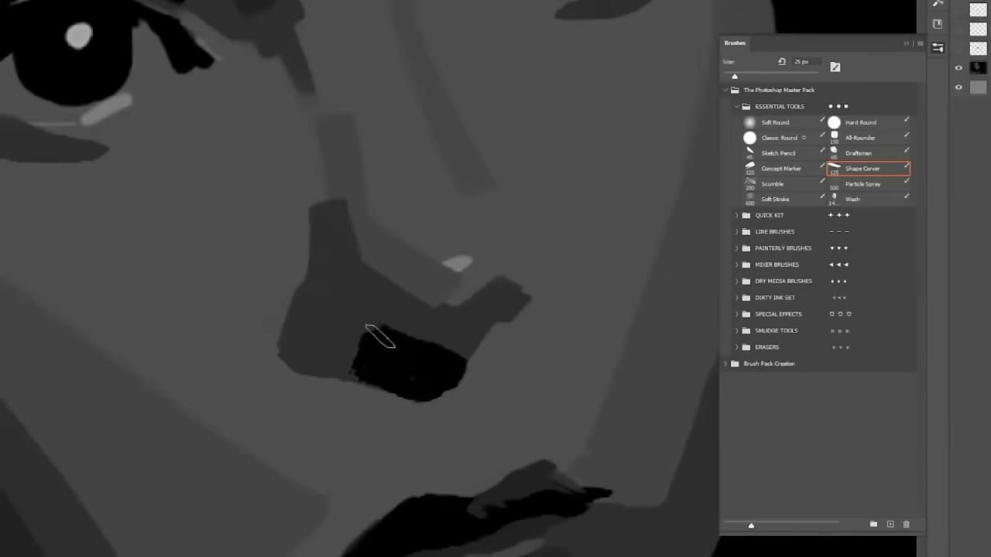
Shape the black nostril with the Shape Carver at 25 px, and sweep the Wash brush across the brown watercolour canvas.
mouse_move(376, 336)
mouse_down()
mouse_move(346, 352)
mouse_move(324, 329)
mouse_move(349, 346)
mouse_move(341, 370)
mouse_up()
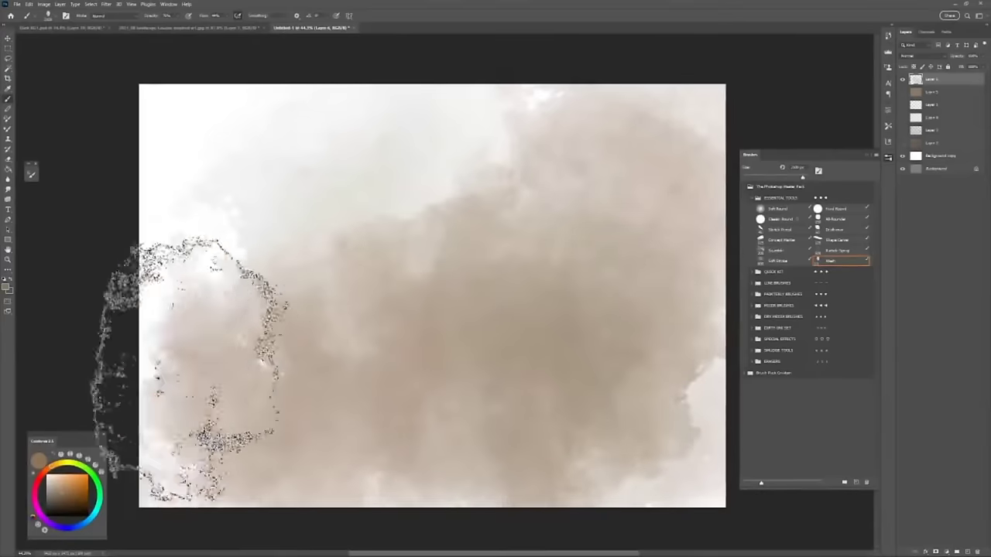
mouse_move(190, 370)
mouse_down()
mouse_move(135, 325)
mouse_move(158, 193)
mouse_move(267, 131)
mouse_move(391, 163)
mouse_move(452, 147)
mouse_up()
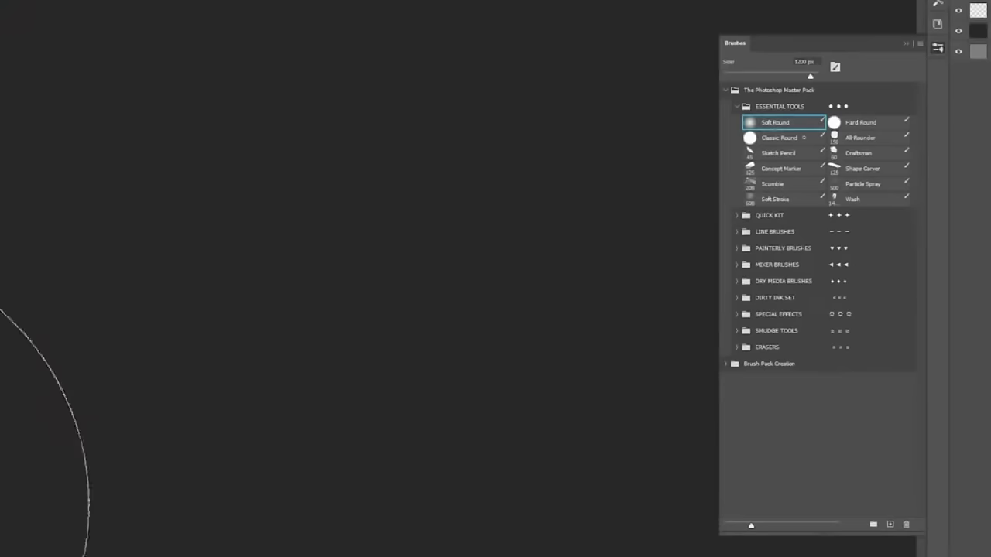
Paint a soft light glow across the lower canvas with Soft Round at 1200 px, and stamp a black Hard Round circle at 700 px.
mouse_move(4, 495)
mouse_down()
mouse_move(364, 487)
mouse_move(334, 442)
mouse_up()
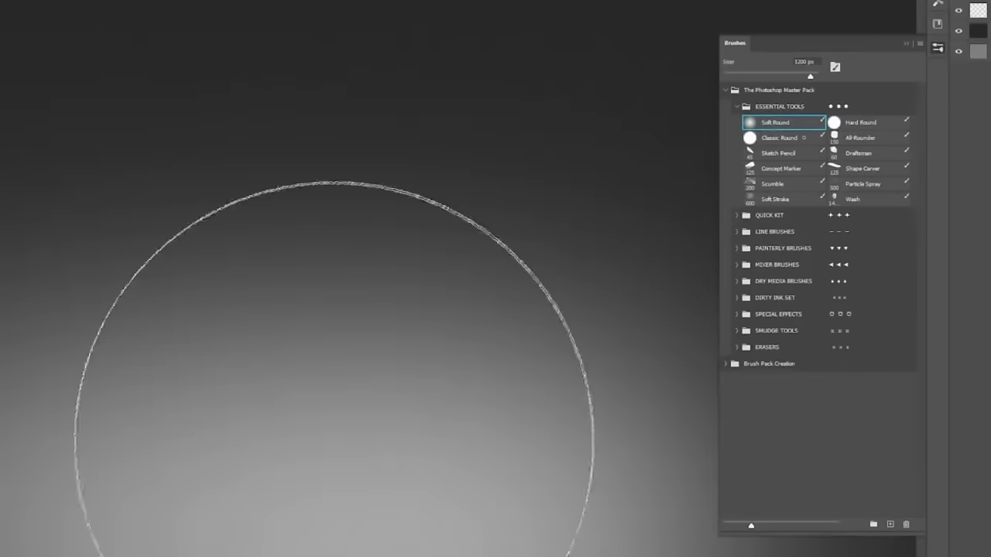
key(period)
key(bracketleft)
key(bracketleft)
key(bracketleft)
key(bracketleft)
key(bracketleft)
click(309, 243)
Shade the upper half of the black circle with a soft light using Soft Round, so it reads as a sphere.
key(comma)
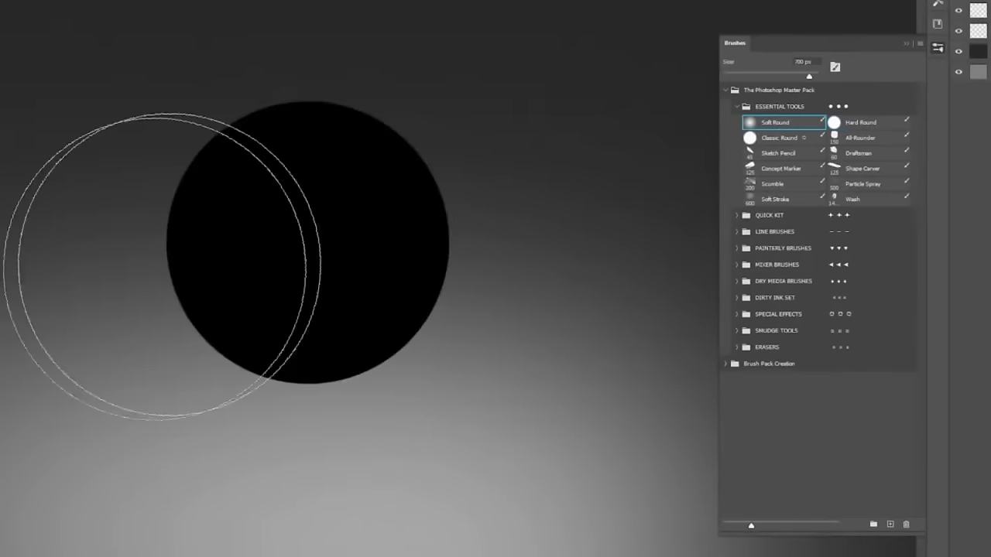
mouse_move(162, 267)
mouse_down()
mouse_move(332, 55)
mouse_move(491, 177)
mouse_up()
Stamp a Hard Round circle below the sphere at 700 px and transform it into a flattened ellipse.
key(period)
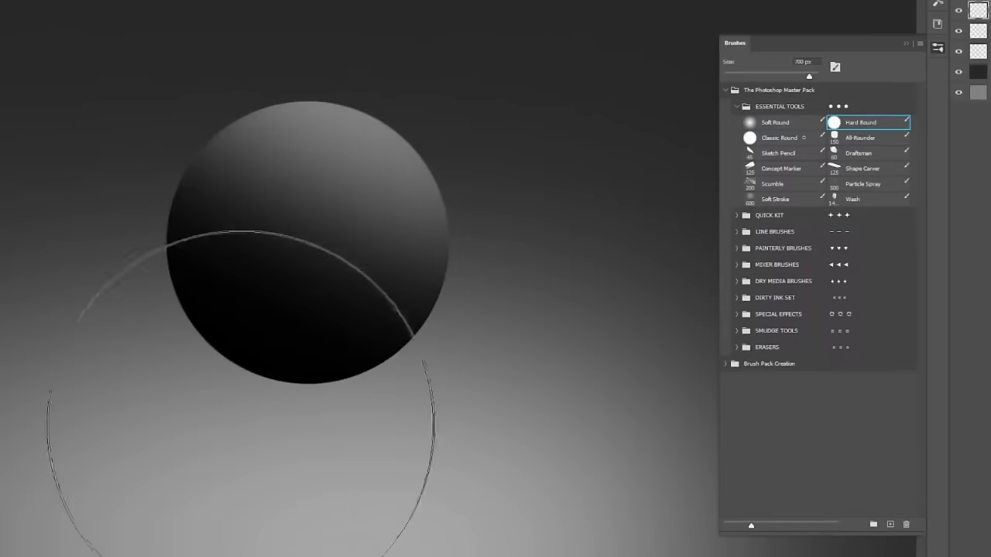
click(223, 422)
key(ctrl+t)
drag(223, 275, 223, 444)
drag(241, 488, 233, 429)
drag(363, 448, 389, 449)
mouse_move(334, 455)
mouse_down()
mouse_move(313, 456)
mouse_move(361, 450)
mouse_up()
key(Return)
Paint a soft stroke across the area at the sphere's base with a smaller Soft Round brush.
key(comma)
key(bracketleft)
key(bracketleft)
key(bracketleft)
key(bracketleft)
mouse_move(157, 364)
mouse_down()
mouse_move(494, 349)
mouse_move(490, 337)
mouse_move(513, 329)
mouse_up()
Add a new layer lower in the stack and paint a broad soft stroke above the sphere with an enlarged brush.
key(alt+bracketleft)
key(ctrl+alt+shift+n)
key(bracketright)
key(bracketright)
key(bracketright)
key(bracketright)
key(bracketright)
drag(568, 54, 425, 49)
Fill the painted pixels two layers up with the foreground colour, preserving transparency.
key(alt+bracketright)
key(alt+bracketright)
key(alt+shift+BackSpace)
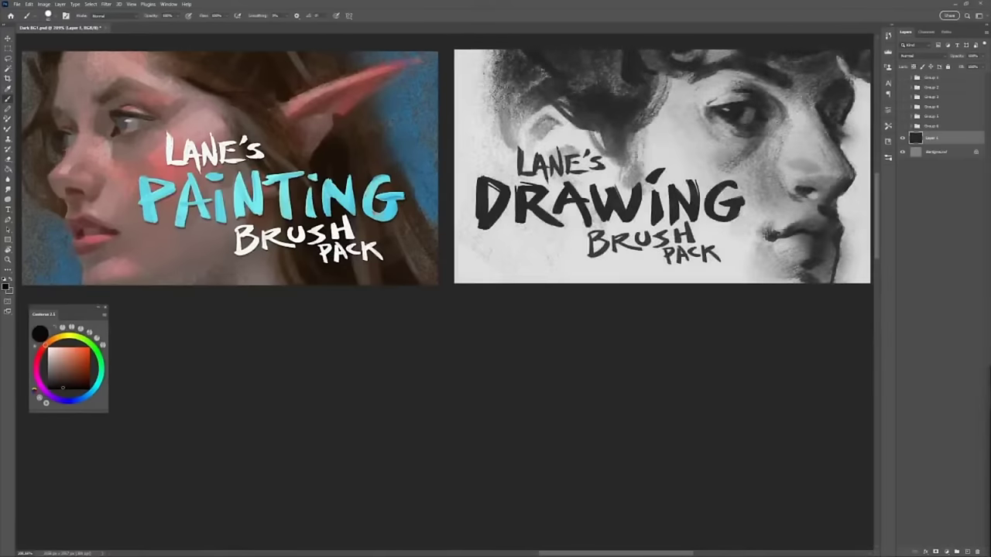
Draw a zigzag with the Graphite Pencil at 50 px, and add broad vertical shading strokes beside it at 125 px.
mouse_move(55, 209)
mouse_down()
mouse_move(159, 150)
mouse_move(192, 270)
mouse_move(376, 309)
mouse_up()
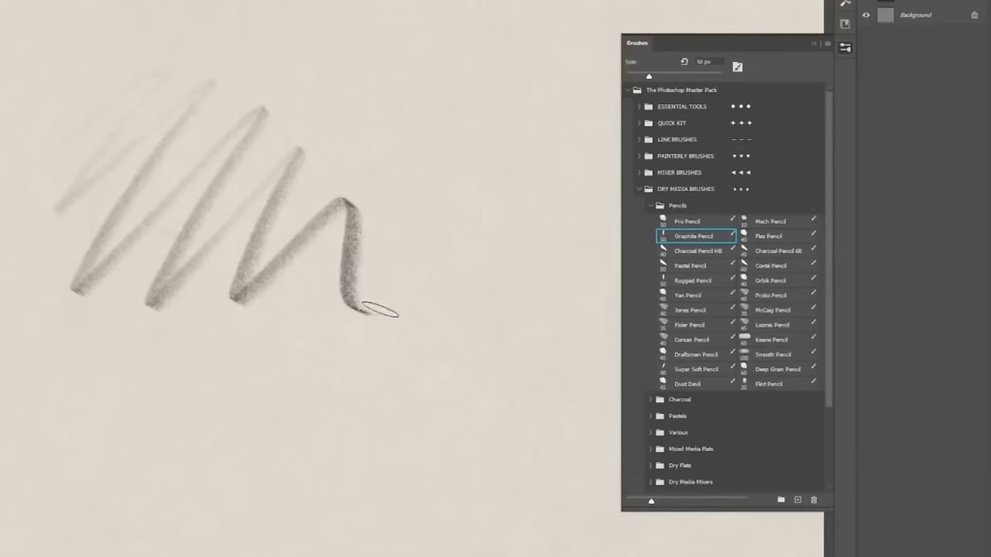
key(bracketright)
key(bracketright)
key(bracketright)
key(bracketright)
key(bracketright)
key(bracketright)
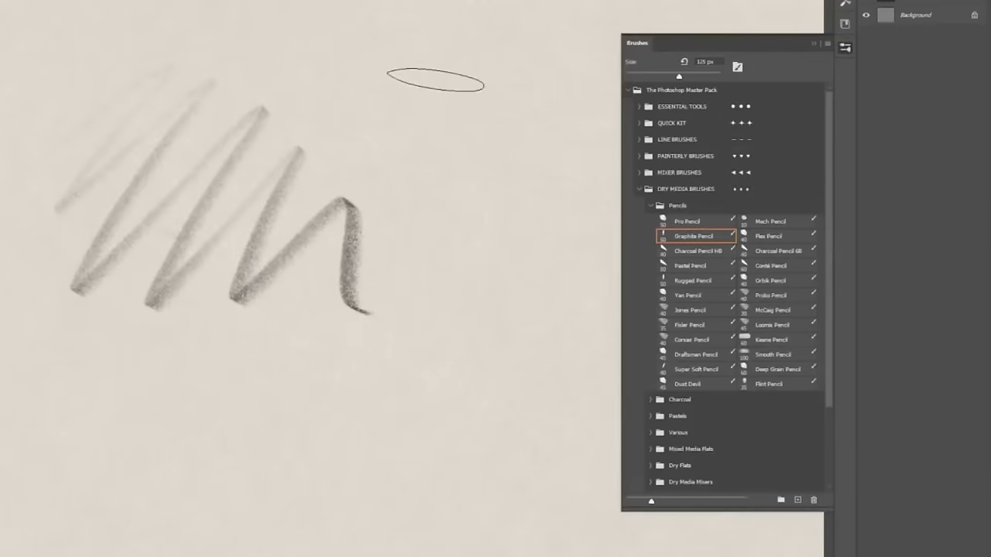
drag(433, 79, 430, 306)
drag(507, 74, 507, 290)
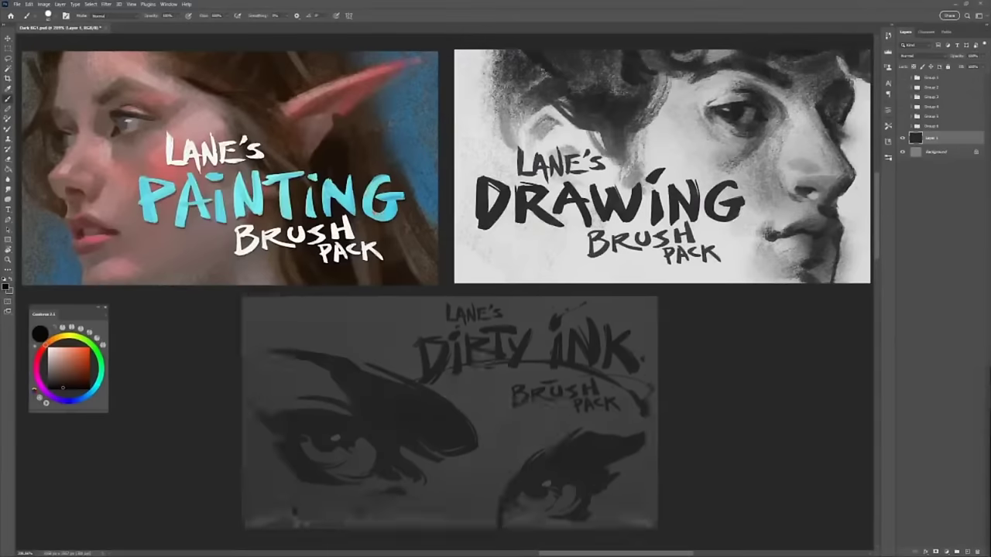
Draw sample ink lines with the Sharpie, Cat Tail and Vintage Pen brushes.
mouse_move(3, 374)
mouse_down()
mouse_move(102, 400)
mouse_move(398, 421)
mouse_up()
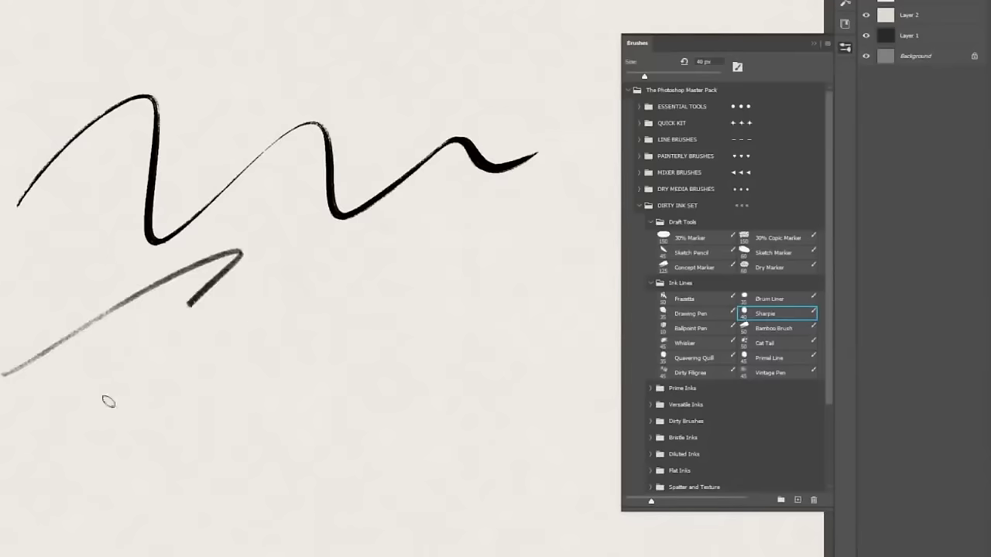
click(777, 345)
mouse_move(473, 441)
mouse_down()
mouse_move(424, 246)
mouse_move(379, 311)
mouse_up()
click(776, 372)
mouse_move(573, 455)
mouse_down()
mouse_move(350, 491)
mouse_move(11, 490)
mouse_up()
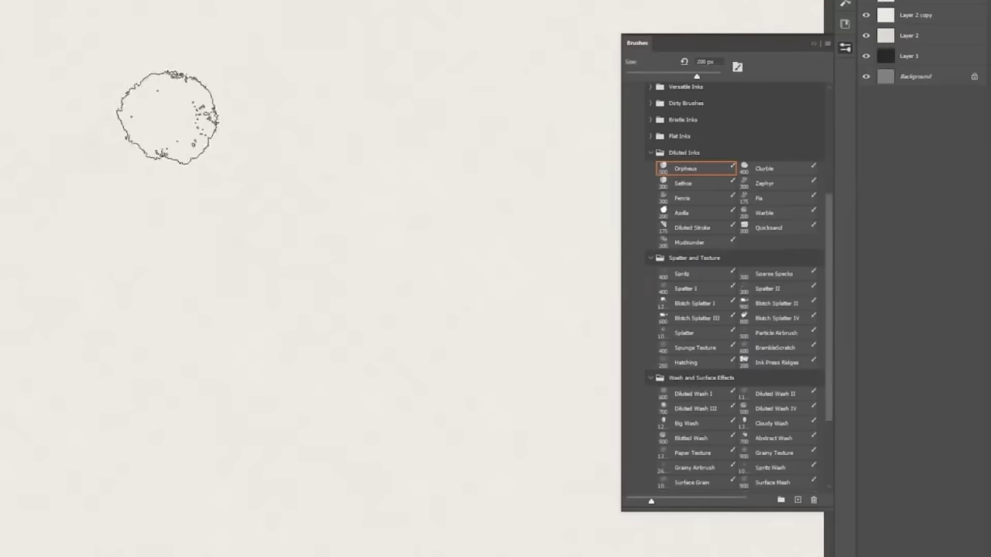
Paint sample diluted-ink strokes on the blank paper with the Orpheus brush at 200 px.
mouse_move(166, 121)
mouse_down()
mouse_move(268, 202)
mouse_move(387, 186)
mouse_move(452, 348)
mouse_move(493, 378)
mouse_up()
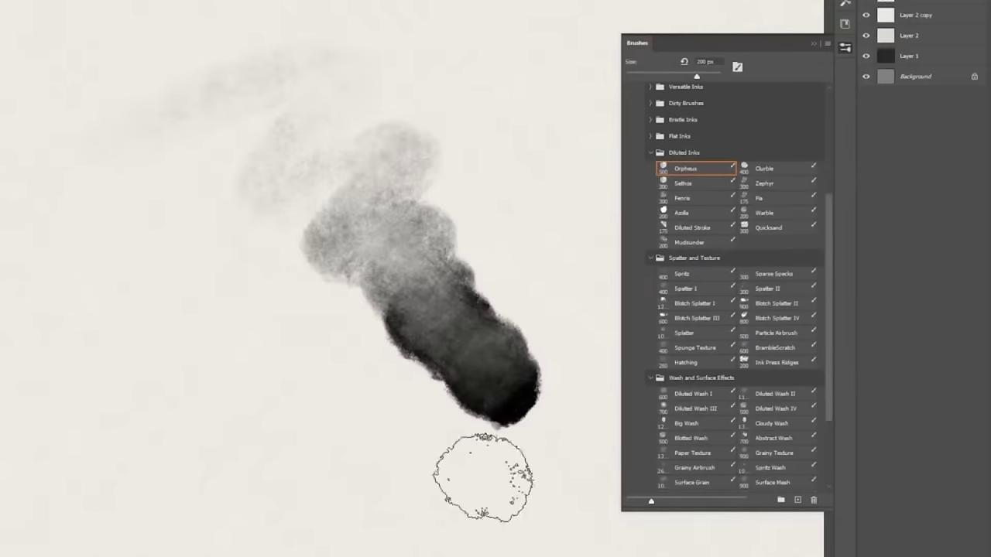
mouse_move(304, 419)
mouse_down()
mouse_move(284, 376)
mouse_move(247, 401)
mouse_move(224, 395)
mouse_move(181, 413)
mouse_move(135, 402)
mouse_up()
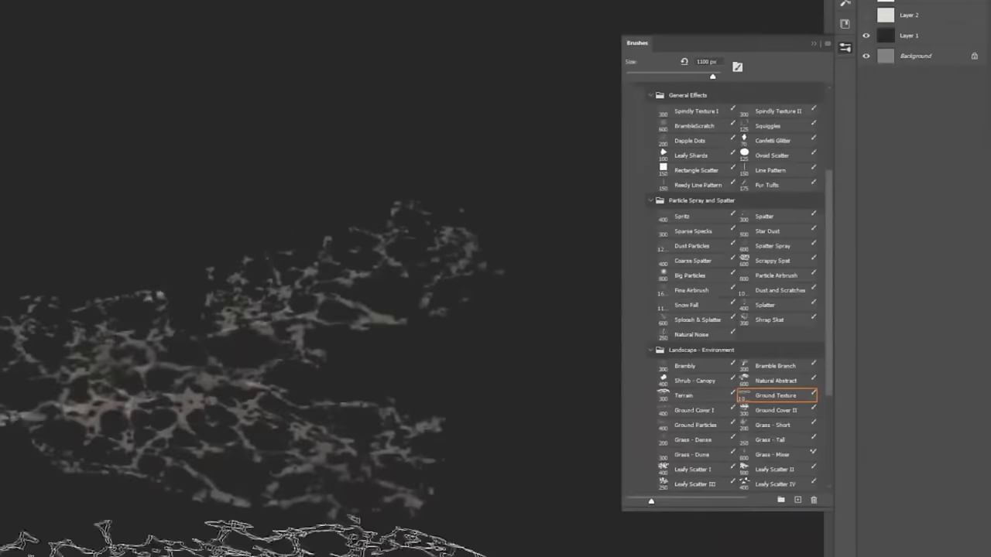
Paint a blue vertical band with Natural Abstract and scatter green Leafy Shards across the upper canvas.
key(comma)
mouse_move(503, 356)
mouse_down()
mouse_move(526, 348)
mouse_move(519, 124)
mouse_up()
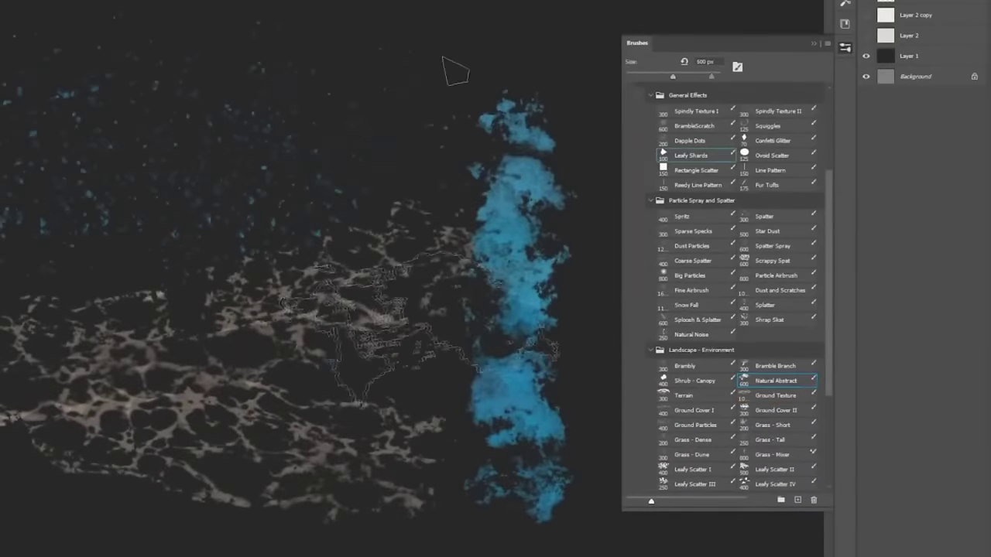
mouse_move(455, 71)
mouse_down()
mouse_move(374, 73)
mouse_move(221, 129)
mouse_up()
drag(221, 129, 124, 77)
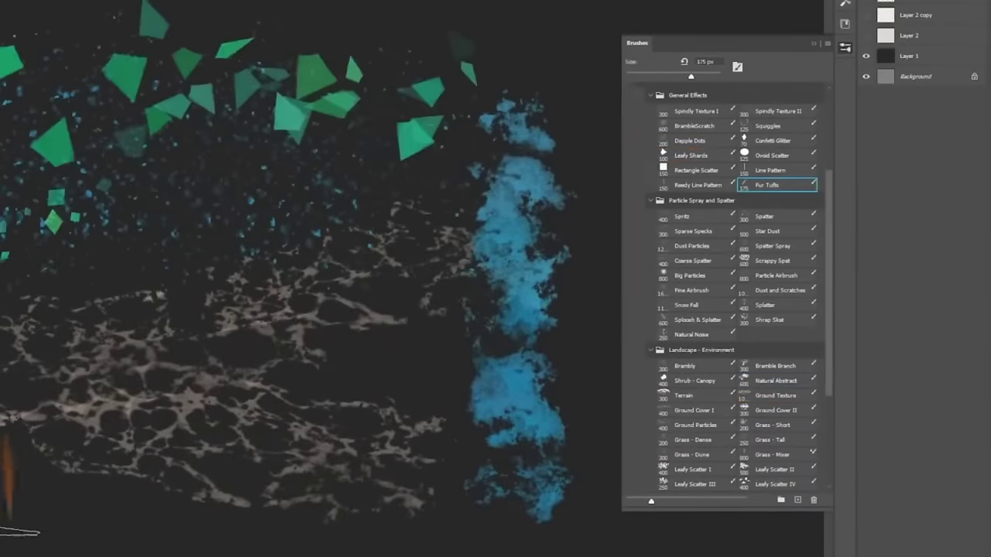
Paint orange fur strokes along the lower canvas with the Fur Tufts brush at 175 px.
mouse_move(31, 496)
mouse_down()
mouse_move(121, 471)
mouse_move(286, 480)
mouse_up()
drag(368, 496, 421, 548)
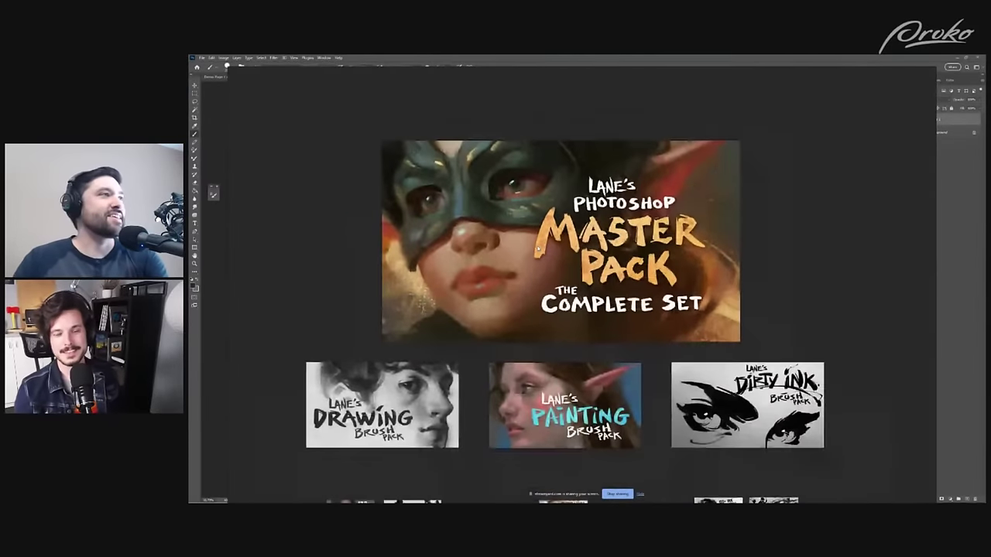
Look over the Photoshop Master Pack cover and the three individual brush pack covers beneath it.
scroll(537, 247, up, 2)
mouse_move(589, 274)
mouse_down()
mouse_move(586, 263)
mouse_move(579, 278)
mouse_up()
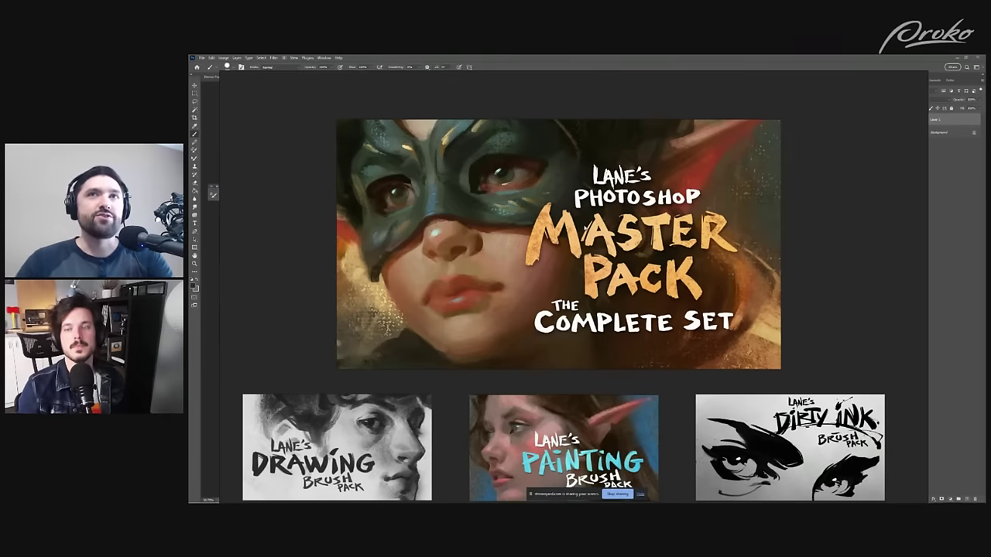
drag(579, 269, 601, 257)
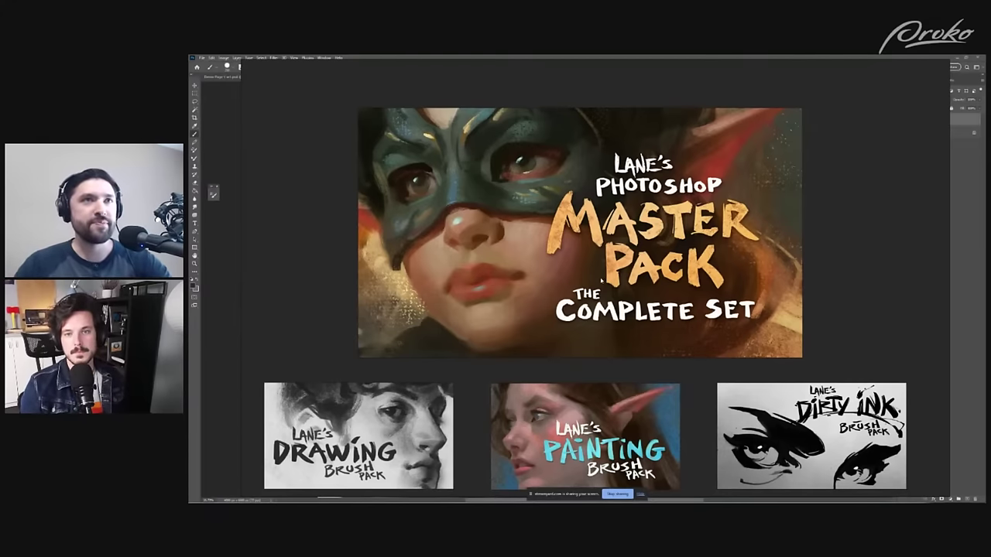
scroll(569, 304, down, 2)
drag(551, 353, 534, 327)
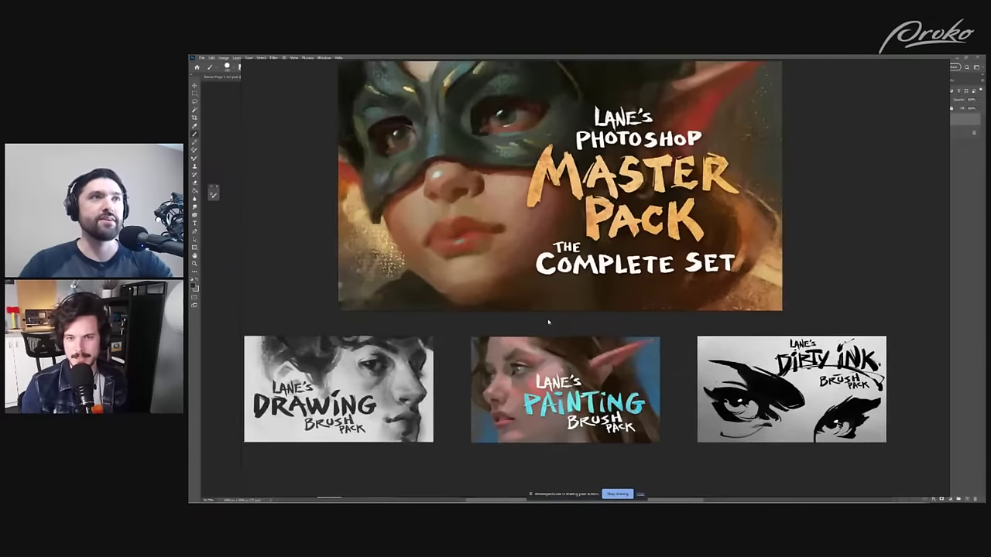
scroll(533, 327, up, 3)
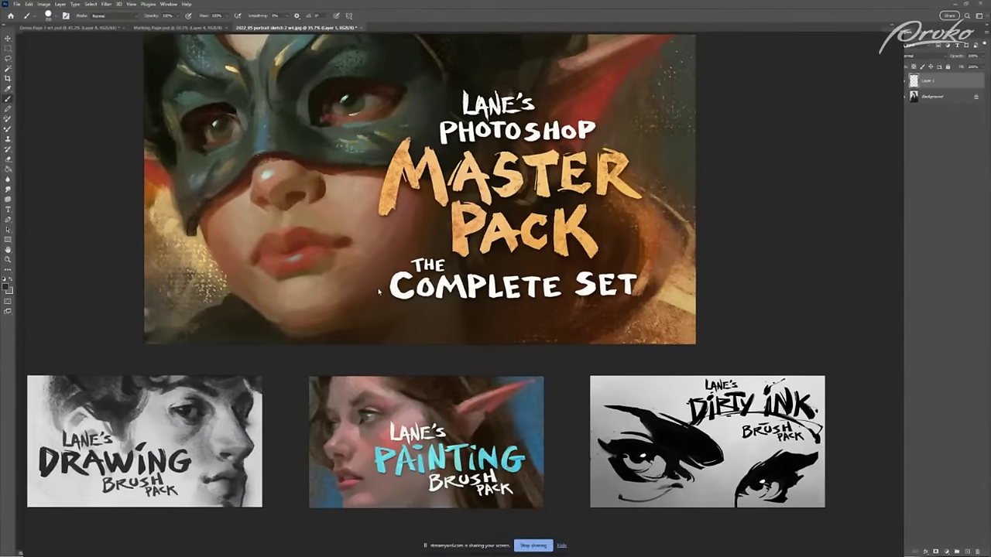
drag(362, 289, 389, 312)
scroll(390, 311, up, 1)
mouse_move(463, 342)
mouse_down()
mouse_move(452, 328)
mouse_move(462, 347)
mouse_up()
scroll(448, 329, down, 1)
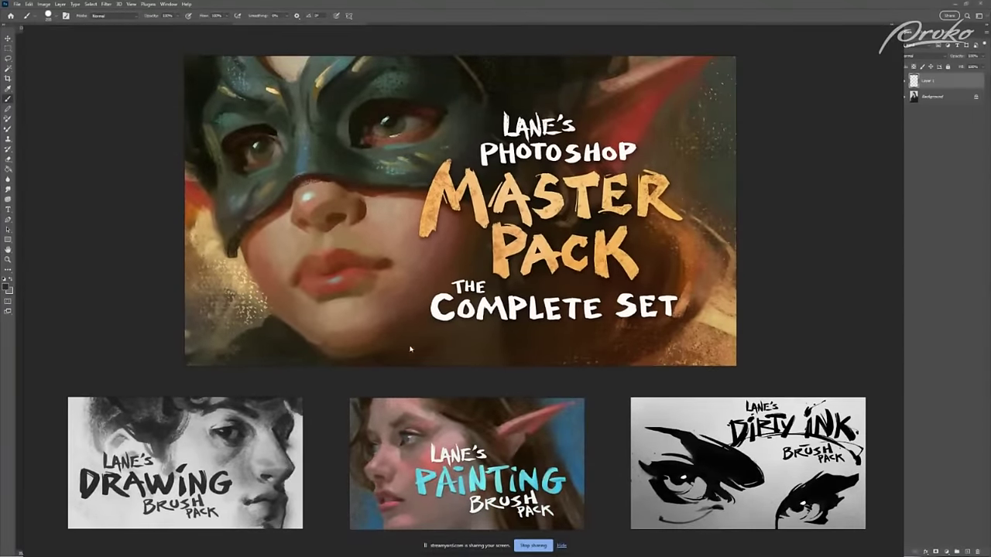
drag(389, 383, 387, 337)
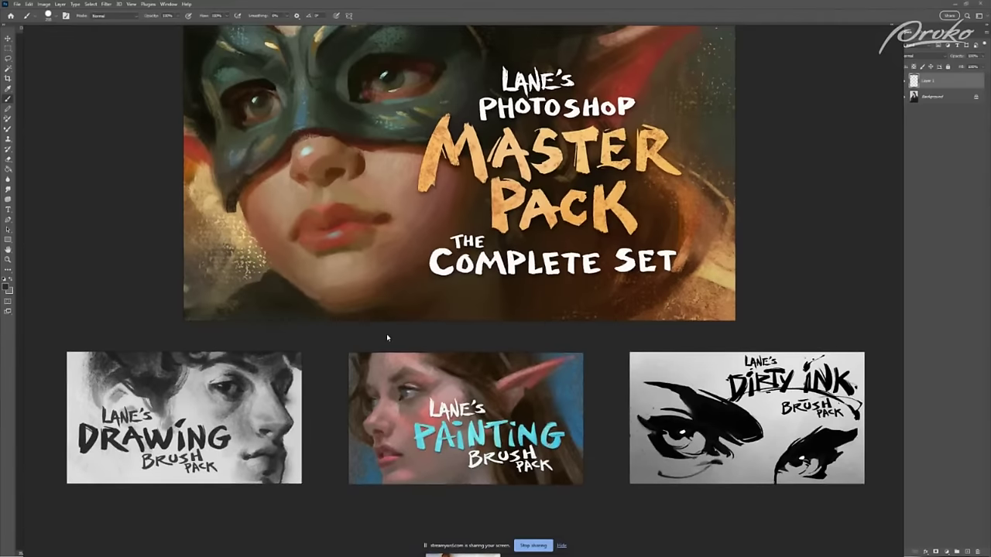
mouse_move(327, 380)
mouse_down()
mouse_move(319, 352)
mouse_move(368, 343)
mouse_up()
Examine the Drawing, Painting and Dirty Ink brush pack covers up close, ending on the Drawing cover.
scroll(237, 407, up, 4)
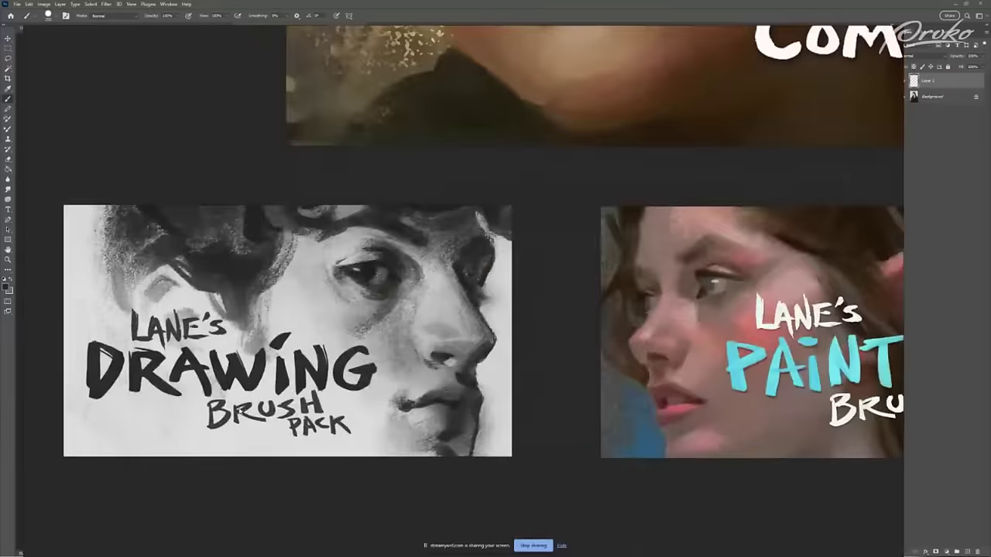
mouse_move(744, 377)
mouse_down()
mouse_move(438, 354)
mouse_move(352, 363)
mouse_up()
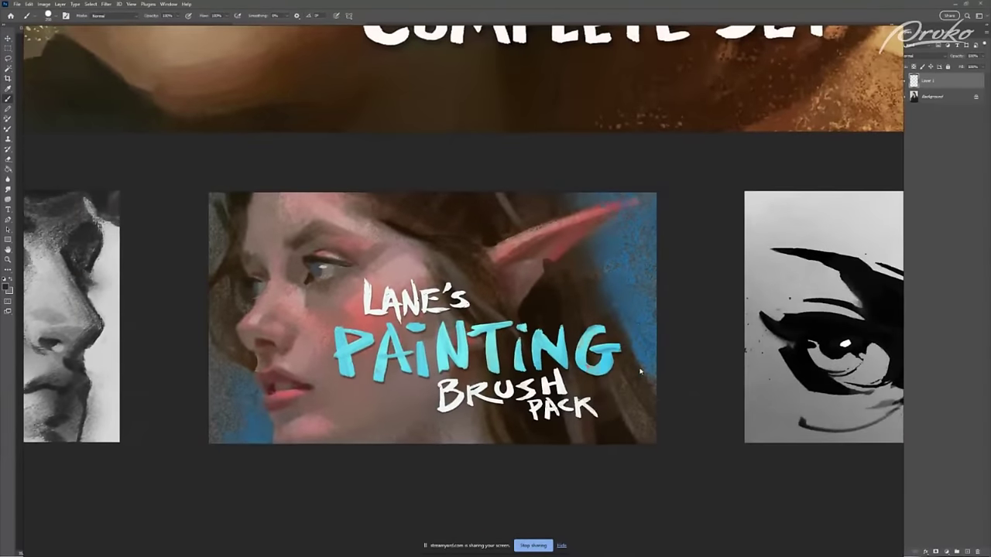
scroll(640, 372, right, 10)
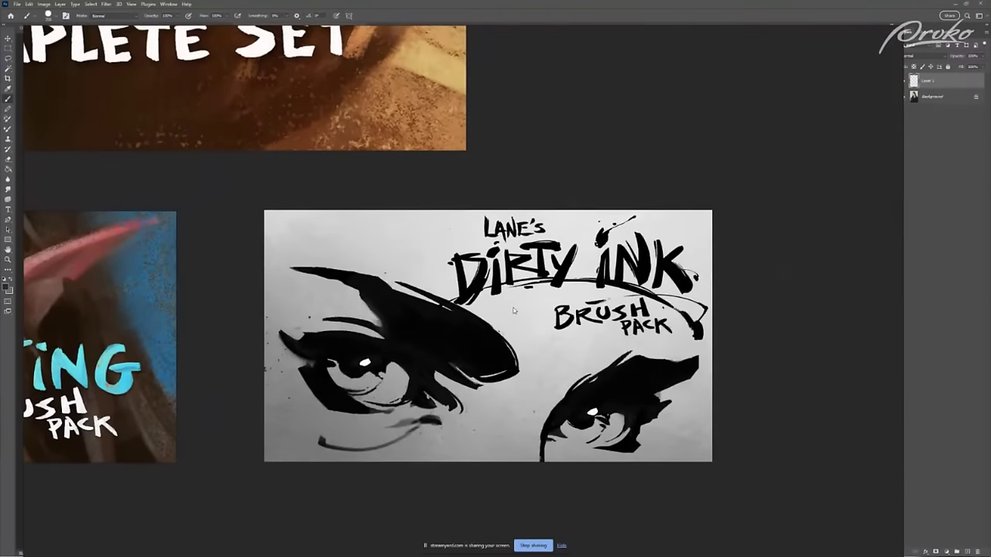
scroll(513, 310, up, 1)
scroll(288, 249, down, 2)
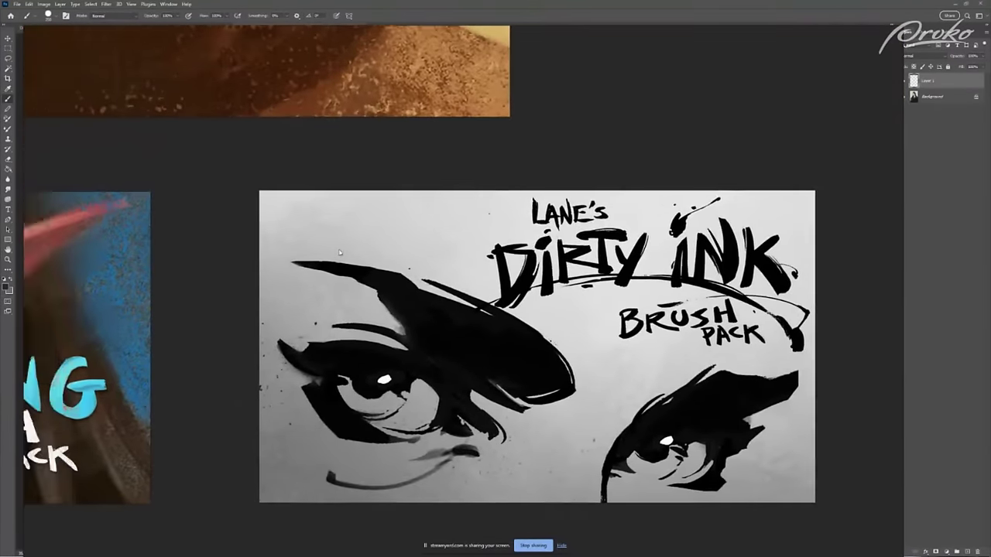
scroll(365, 274, left, 8)
scroll(463, 291, left, 5)
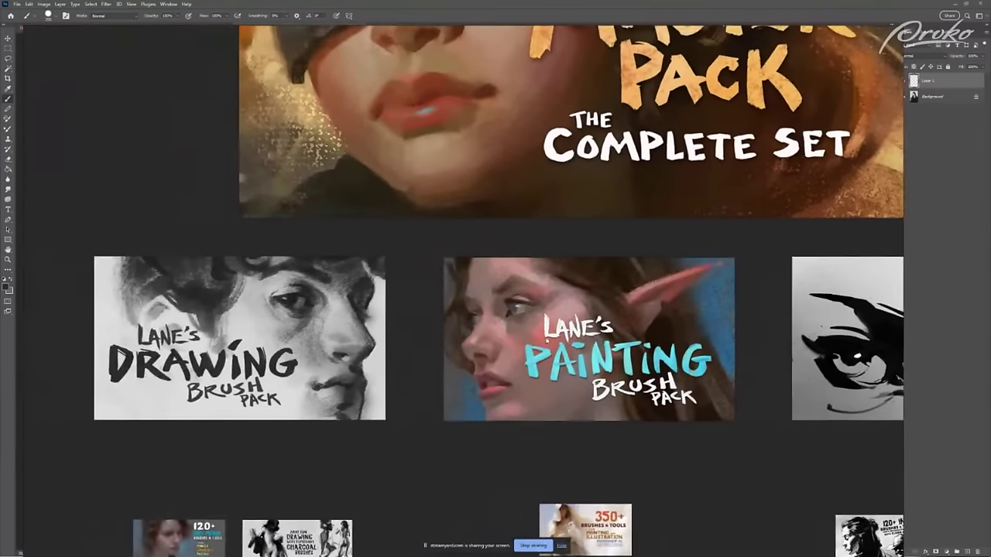
scroll(391, 365, left, 3)
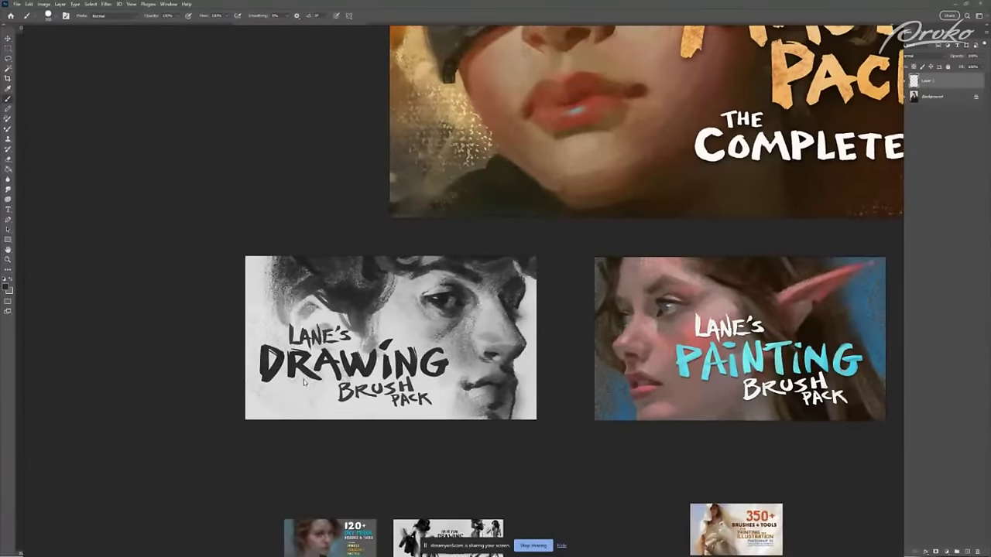
scroll(308, 383, up, 1)
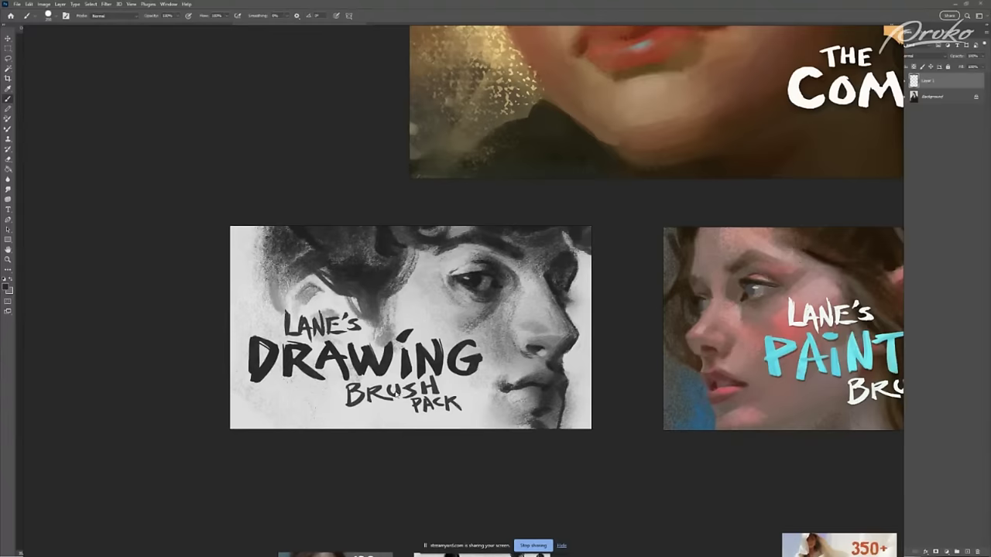
scroll(341, 390, up, 1)
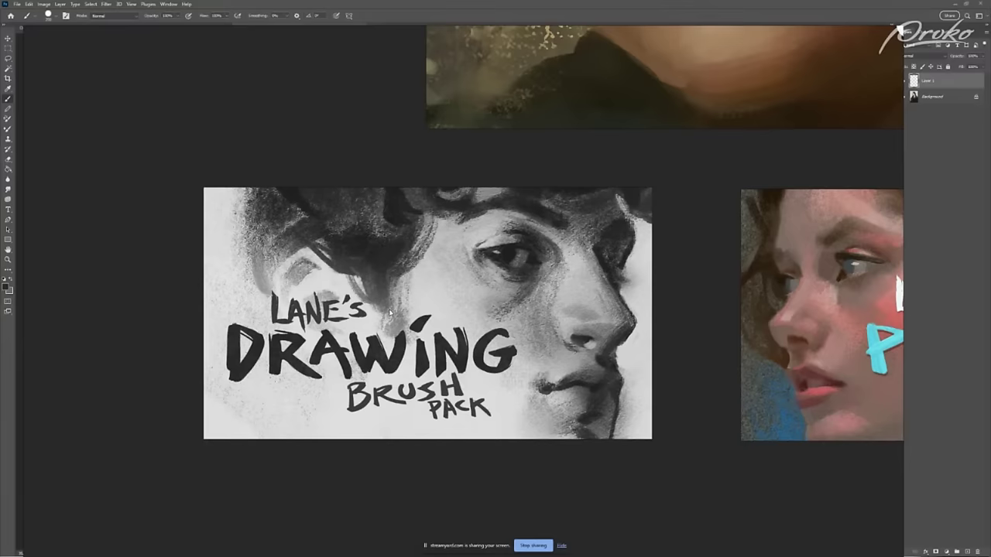
Examine the promotional images beneath the brush pack covers, focusing on the expressive charcoal brushes sheet with its figure drawings.
scroll(390, 313, down, 2)
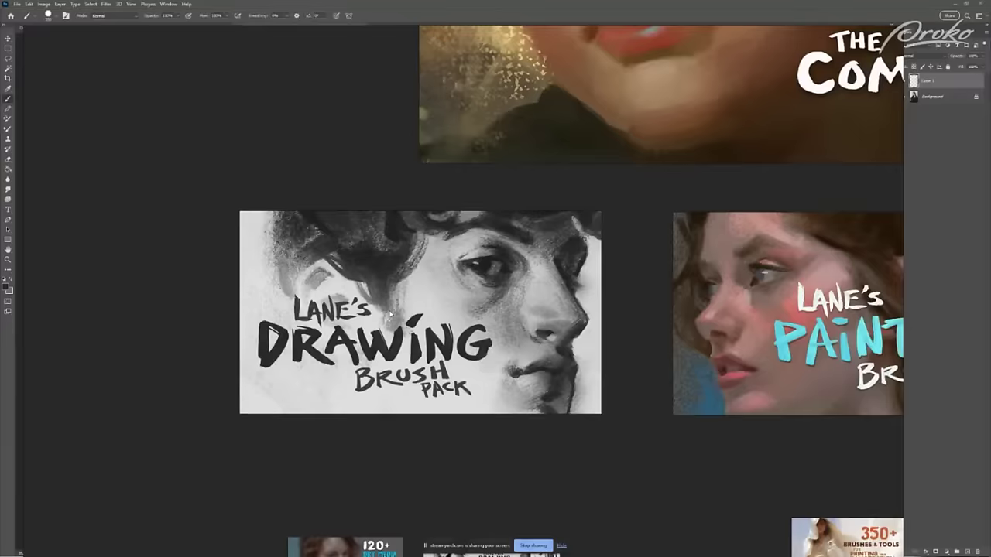
drag(406, 387, 507, 222)
scroll(503, 353, up, 5)
drag(535, 380, 410, 384)
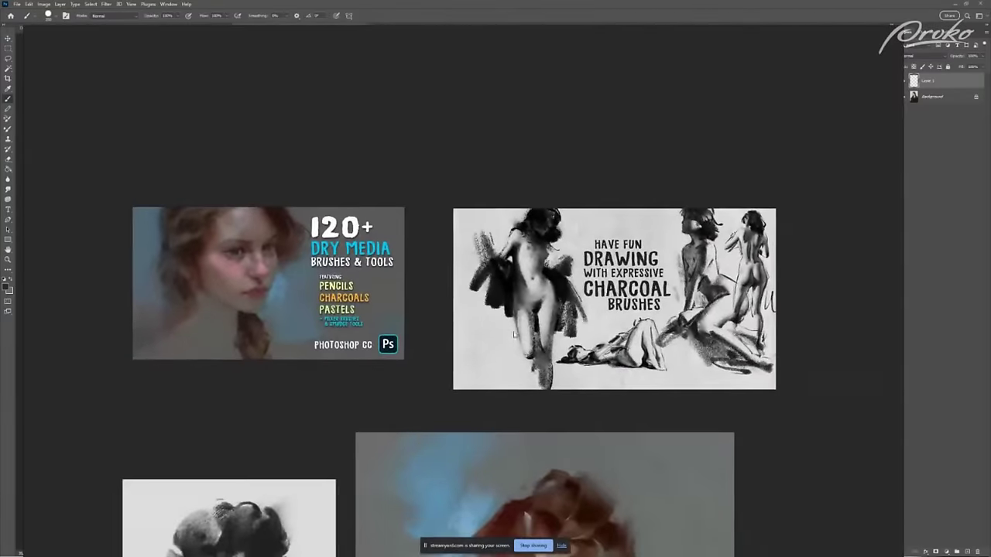
scroll(411, 384, up, 5)
scroll(455, 357, up, 6)
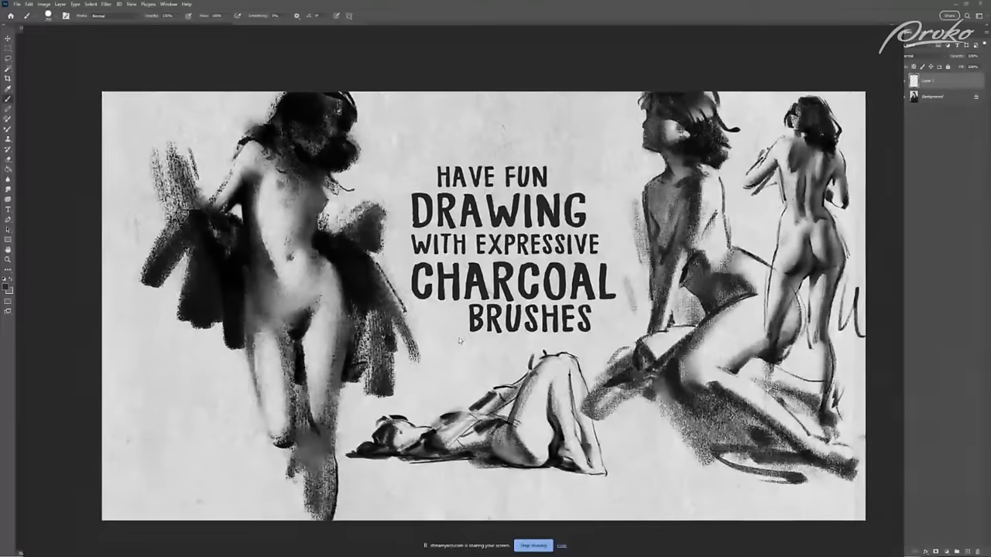
drag(460, 341, 454, 340)
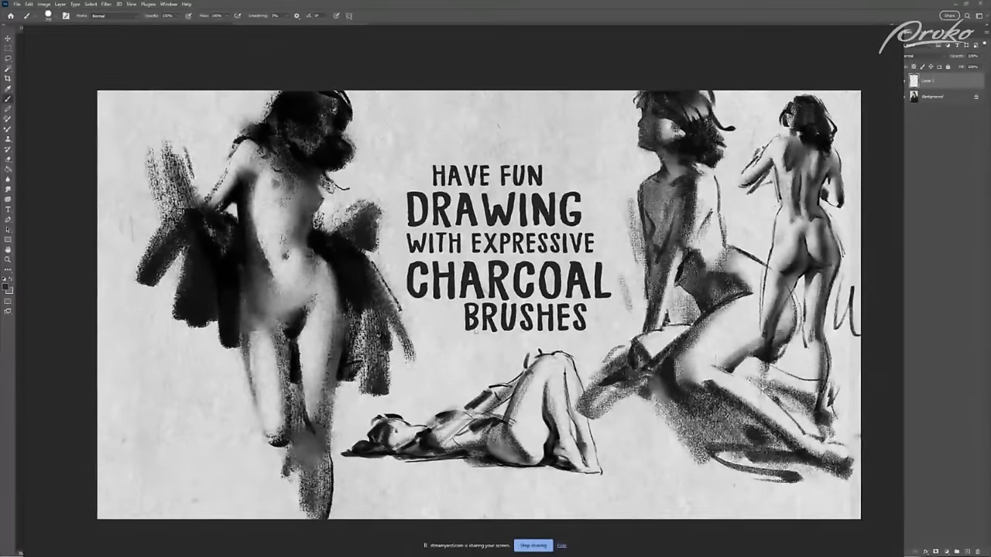
drag(515, 320, 474, 323)
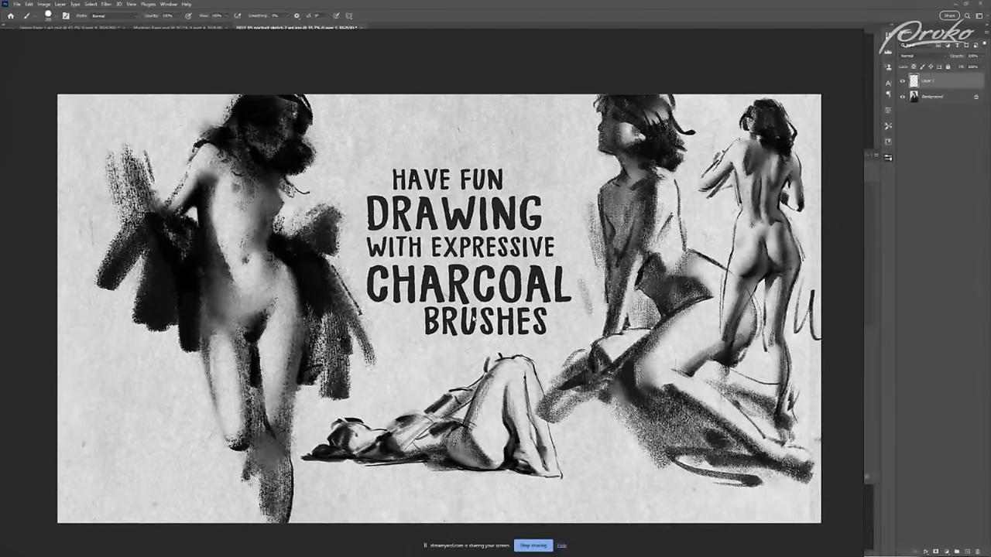
key(f)
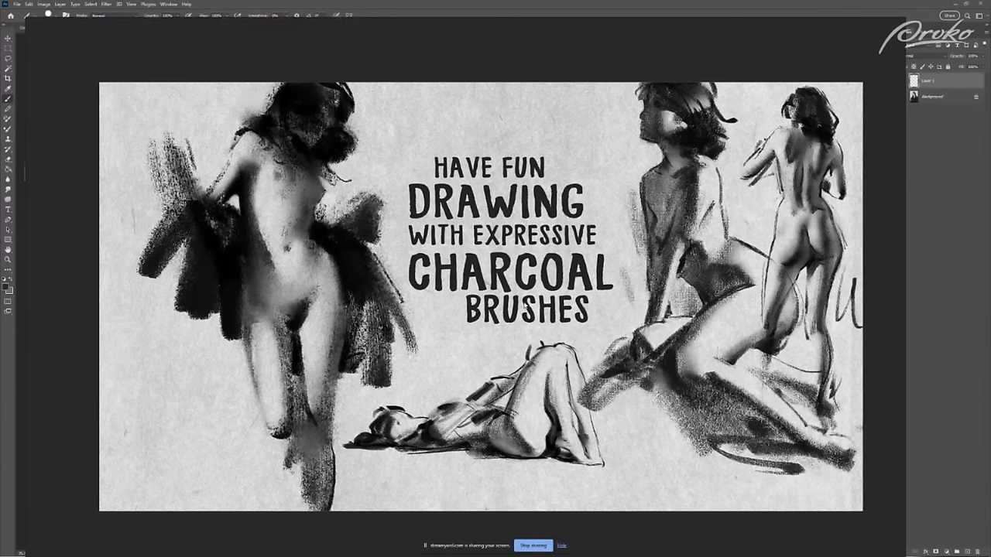
Examine the charcoal portrait of the curly-haired man up close, including the hair, face and neck shading.
scroll(452, 332, down, 2)
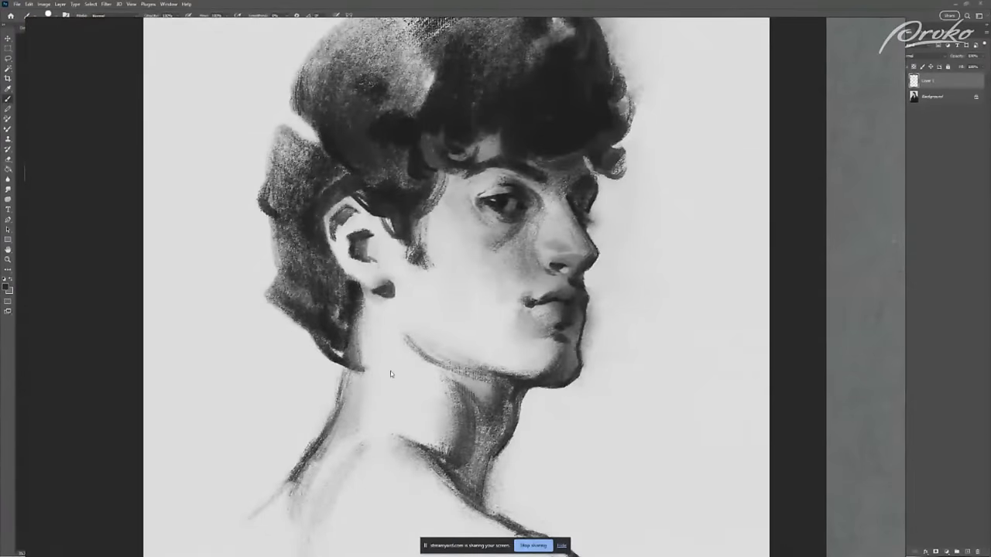
drag(427, 365, 440, 404)
scroll(464, 413, up, 1)
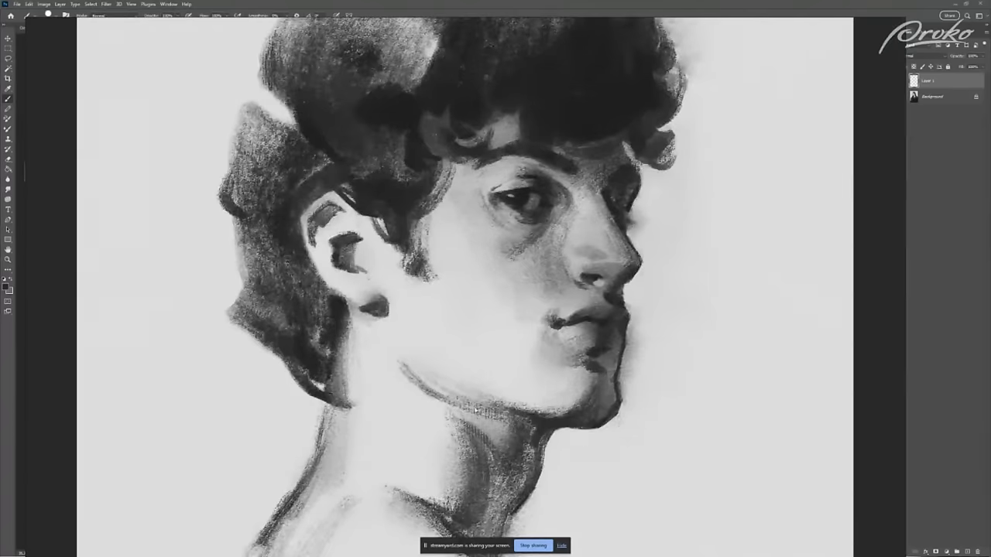
scroll(435, 246, up, 1)
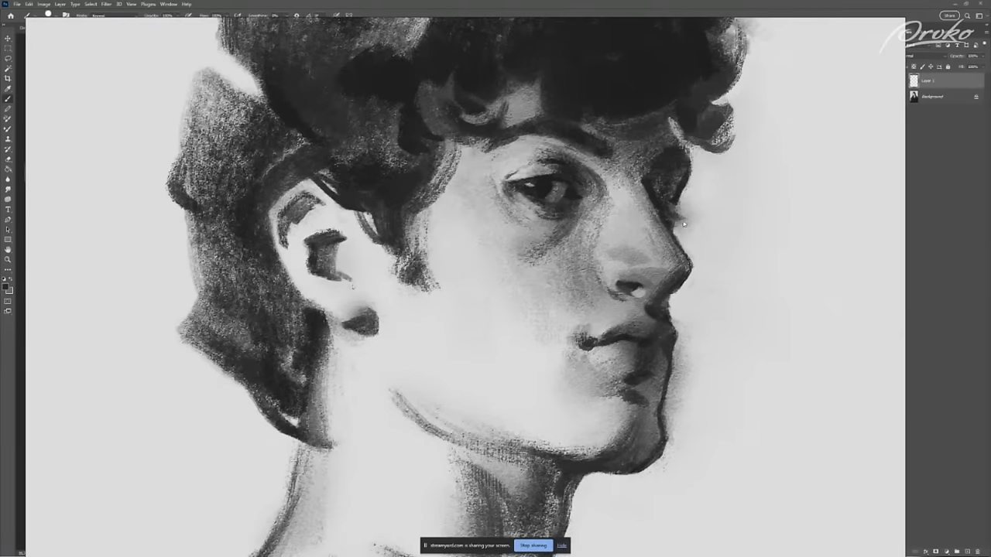
drag(687, 220, 659, 222)
drag(645, 360, 616, 344)
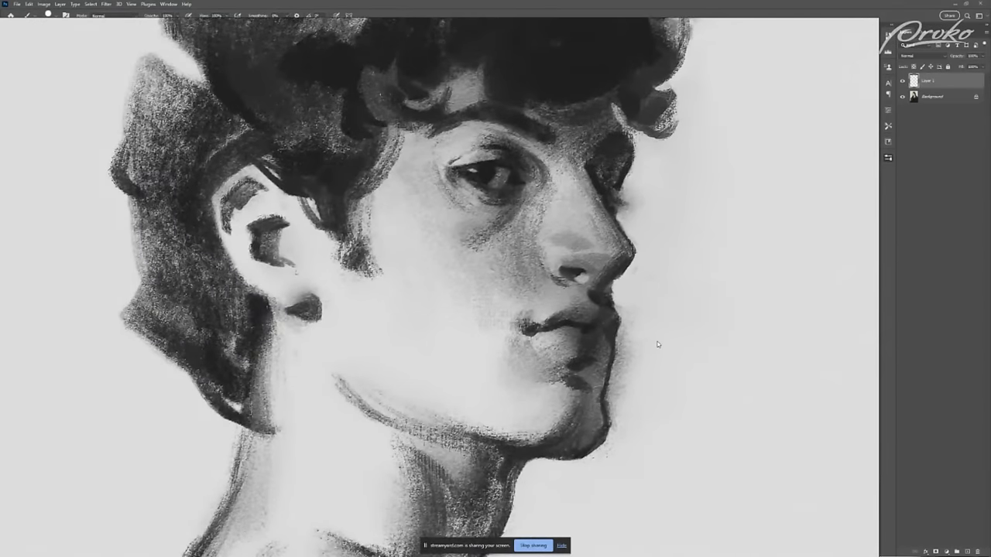
scroll(659, 344, down, 2)
drag(691, 388, 605, 312)
scroll(606, 315, down, 2)
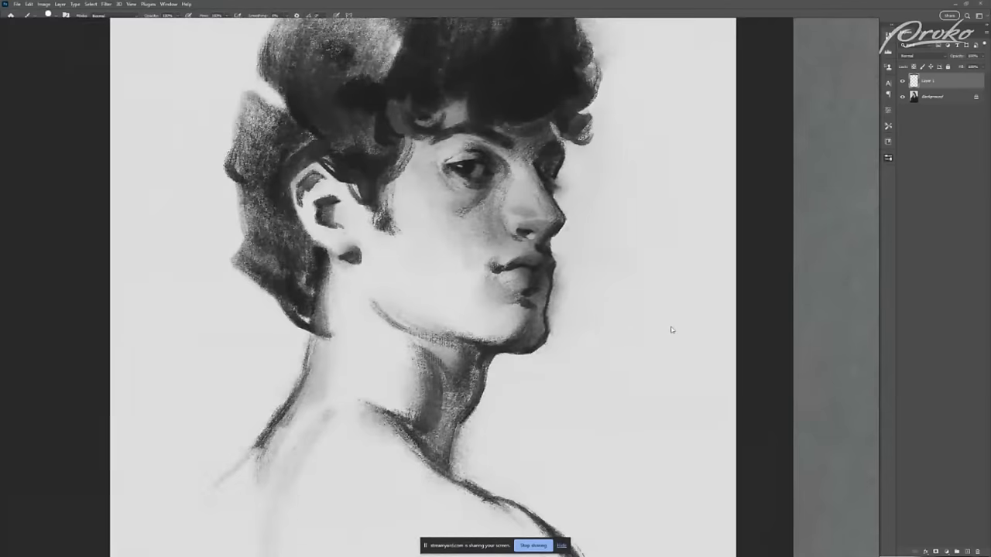
drag(670, 332, 641, 316)
scroll(642, 317, down, 1)
mouse_move(752, 334)
mouse_down()
mouse_move(514, 316)
mouse_move(522, 318)
mouse_up()
scroll(582, 331, down, 2)
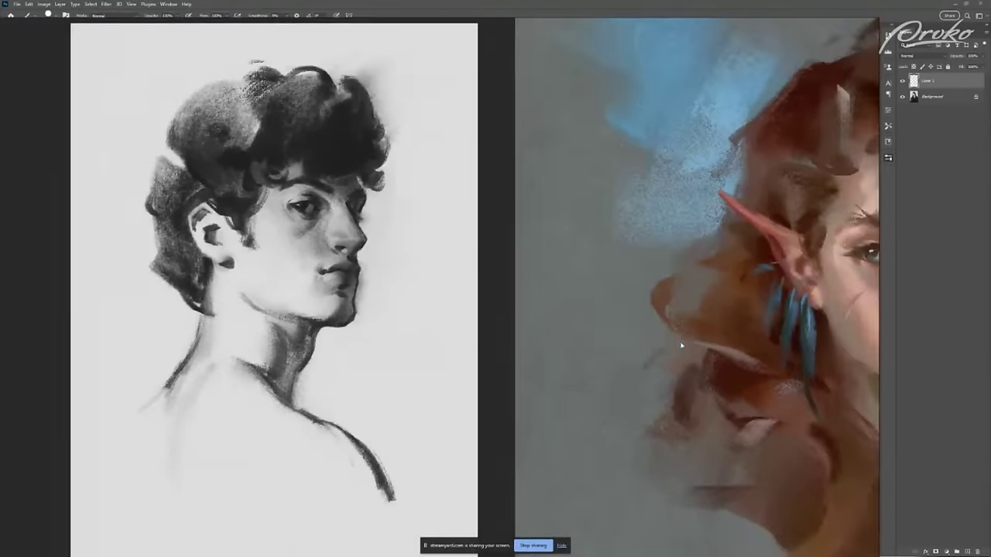
Examine the pastel-style elf portrait, from the chalky texture around the eye, cheek and ear to the whole composition.
drag(681, 345, 311, 372)
scroll(504, 287, up, 3)
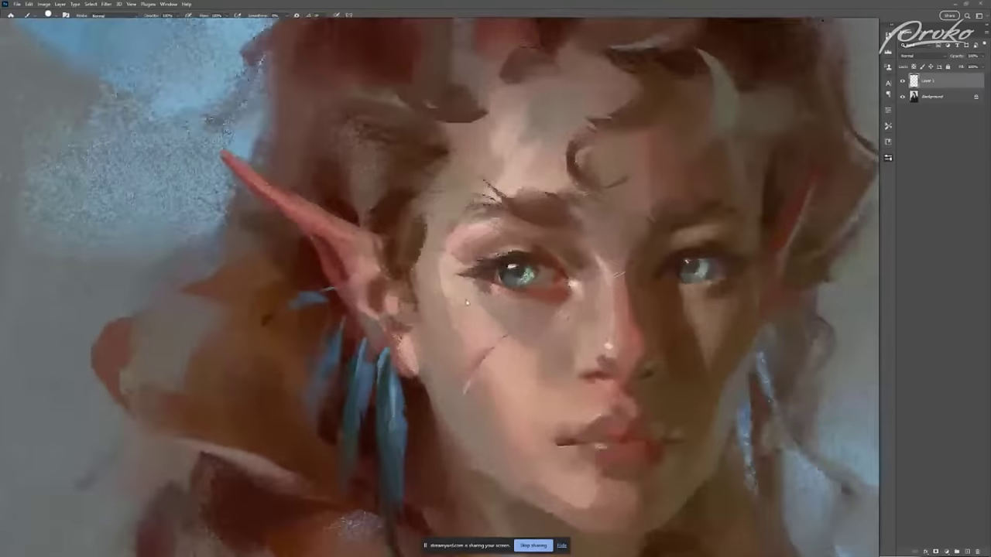
scroll(497, 305, up, 2)
scroll(466, 320, up, 2)
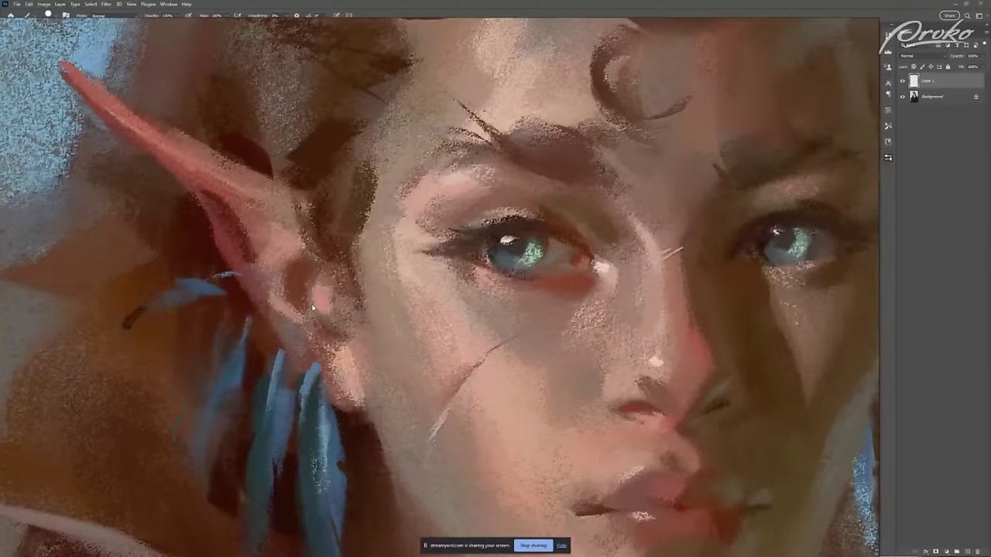
scroll(317, 311, up, 1)
scroll(470, 325, up, 3)
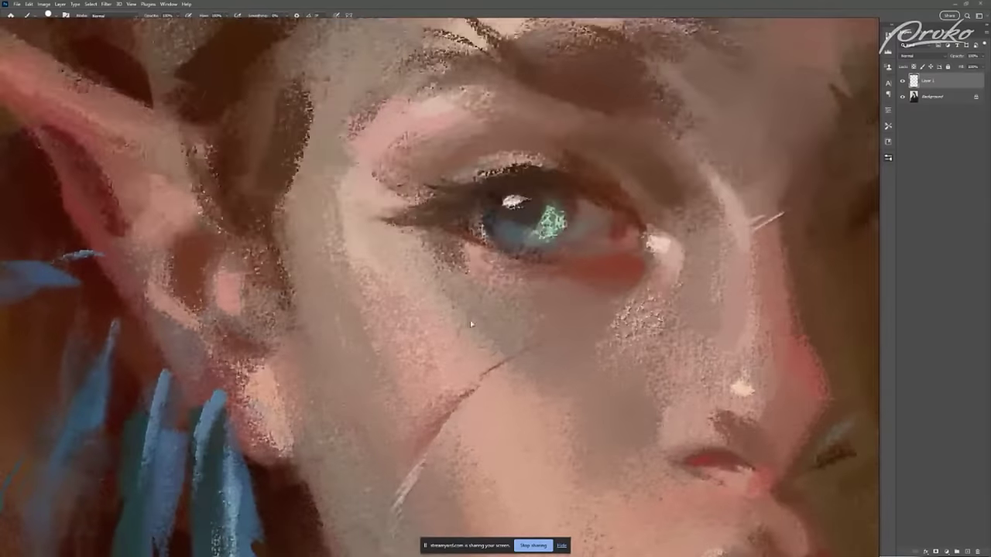
scroll(509, 251, up, 2)
scroll(502, 332, down, 2)
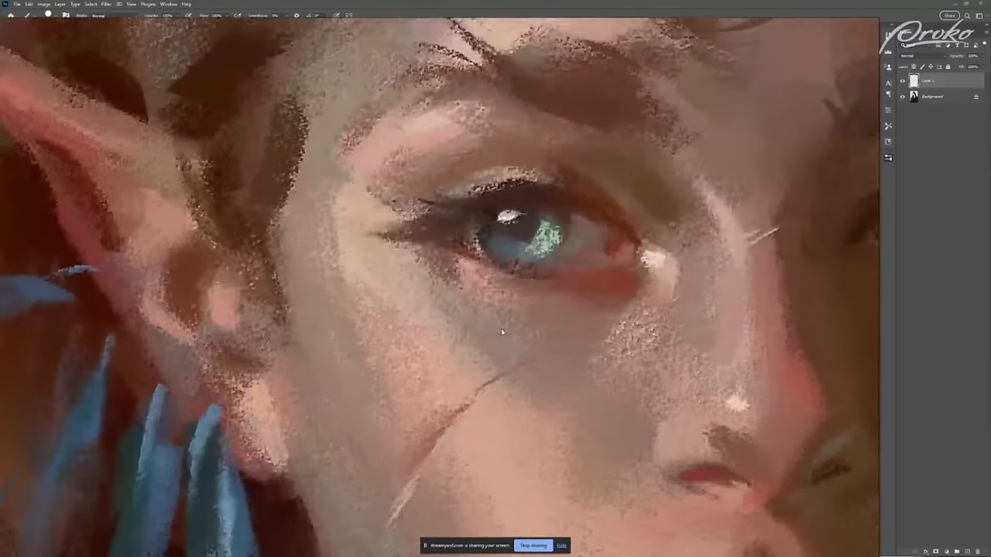
scroll(495, 337, down, 4)
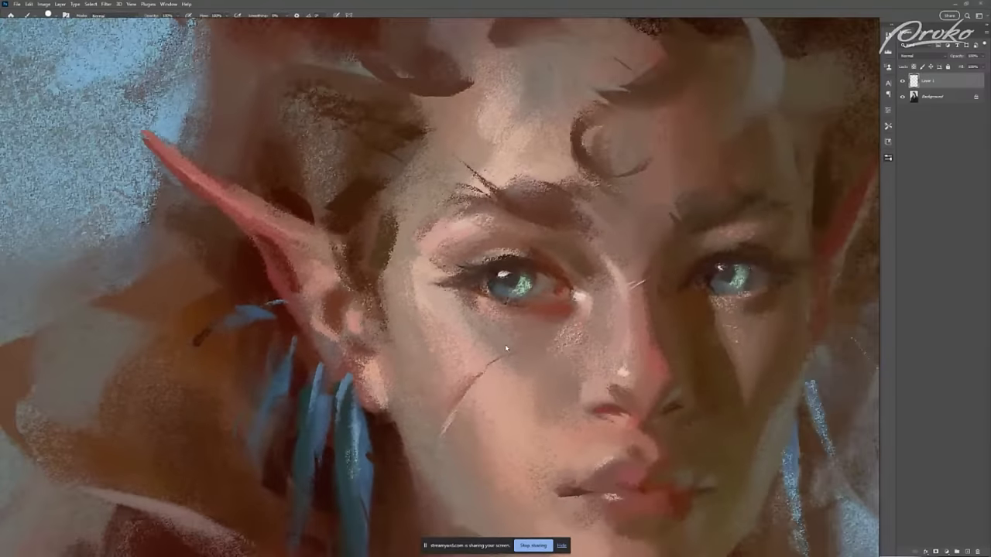
scroll(511, 352, down, 2)
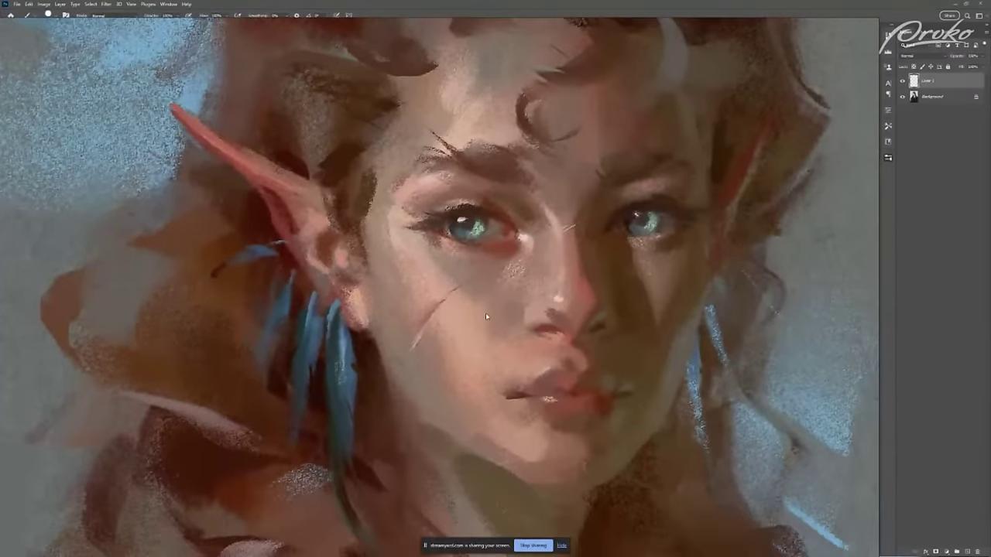
drag(486, 313, 490, 313)
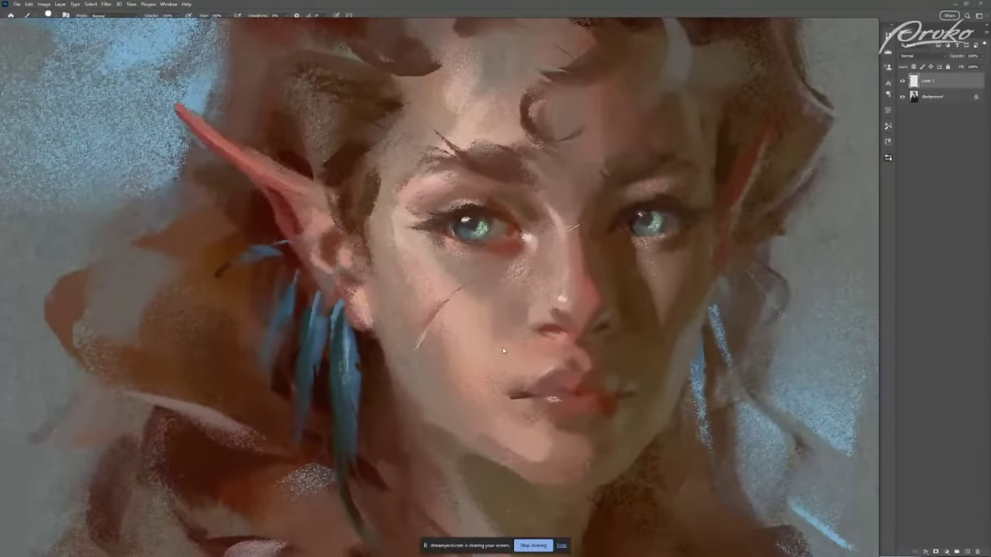
scroll(503, 350, down, 2)
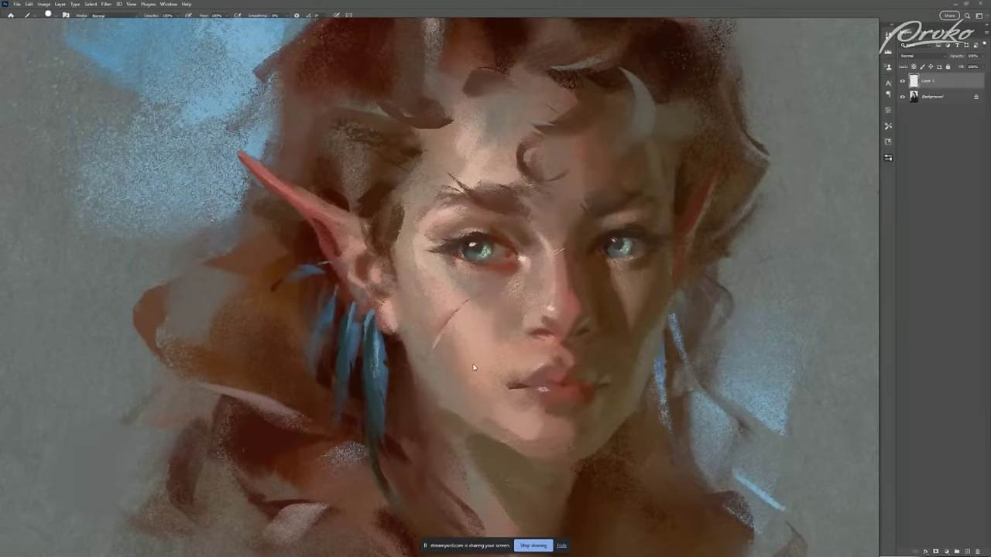
scroll(420, 336, down, 1)
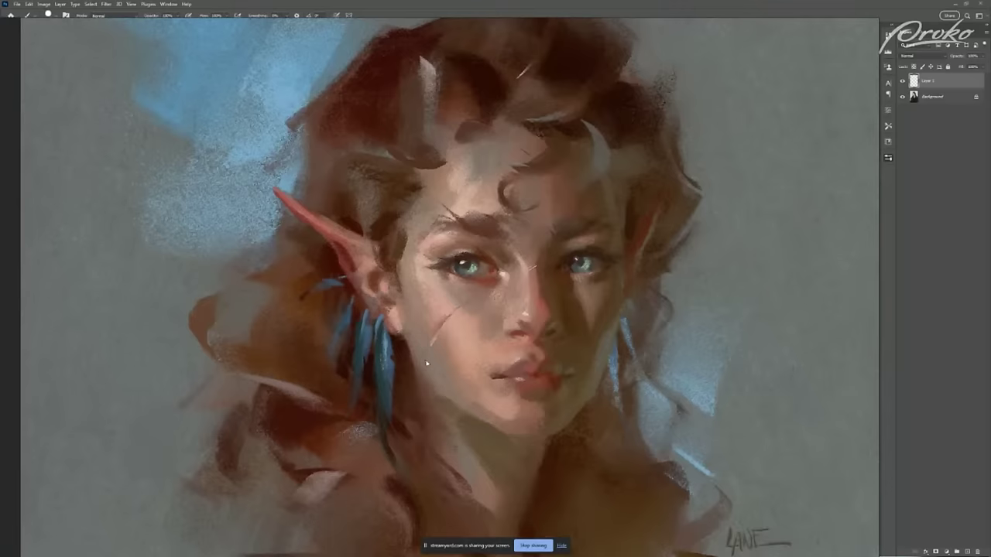
scroll(426, 362, down, 2)
Examine the framed pencil sketch of the cloaked woman and the brown-toned nude figure drawing beside it.
drag(450, 402, 448, 254)
scroll(447, 263, down, 2)
scroll(333, 435, down, 2)
drag(325, 436, 486, 287)
mouse_move(338, 413)
mouse_down()
mouse_move(479, 287)
mouse_move(610, 197)
mouse_up()
scroll(414, 331, up, 3)
mouse_move(414, 331)
mouse_down()
mouse_move(417, 321)
mouse_move(440, 337)
mouse_up()
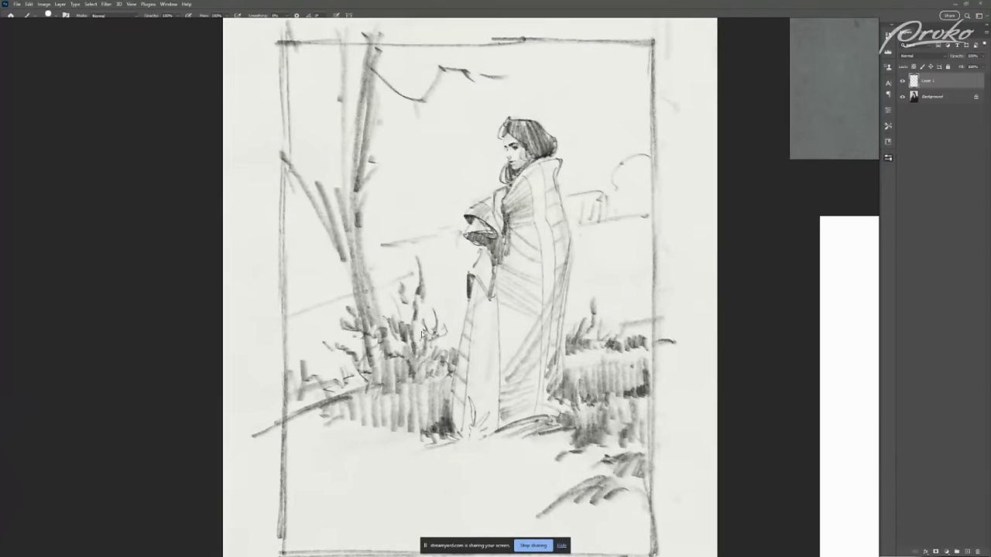
scroll(511, 377, up, 2)
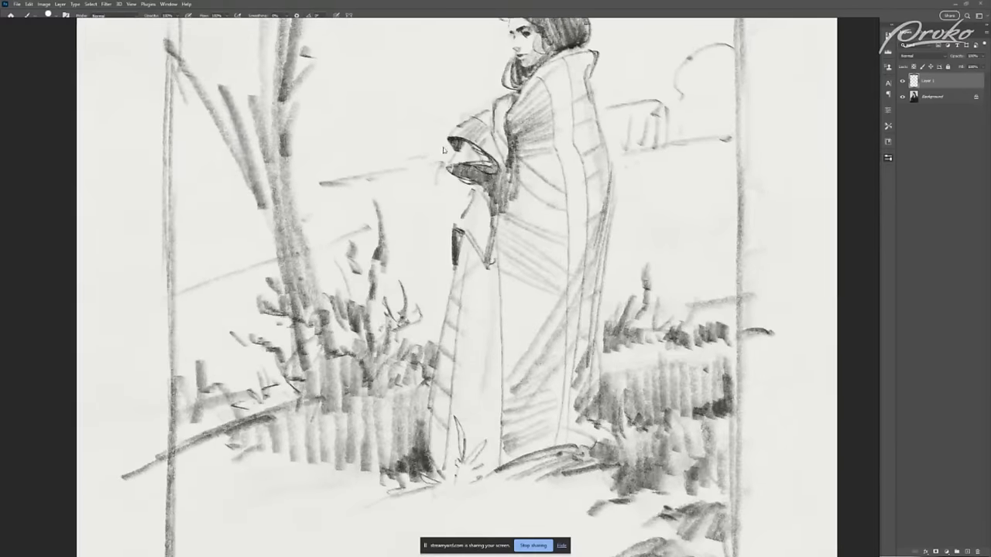
drag(442, 141, 450, 269)
mouse_move(483, 335)
mouse_down()
mouse_move(479, 273)
mouse_move(494, 322)
mouse_move(474, 280)
mouse_up()
scroll(489, 298, down, 6)
drag(649, 382, 424, 272)
scroll(428, 274, up, 3)
scroll(310, 358, down, 2)
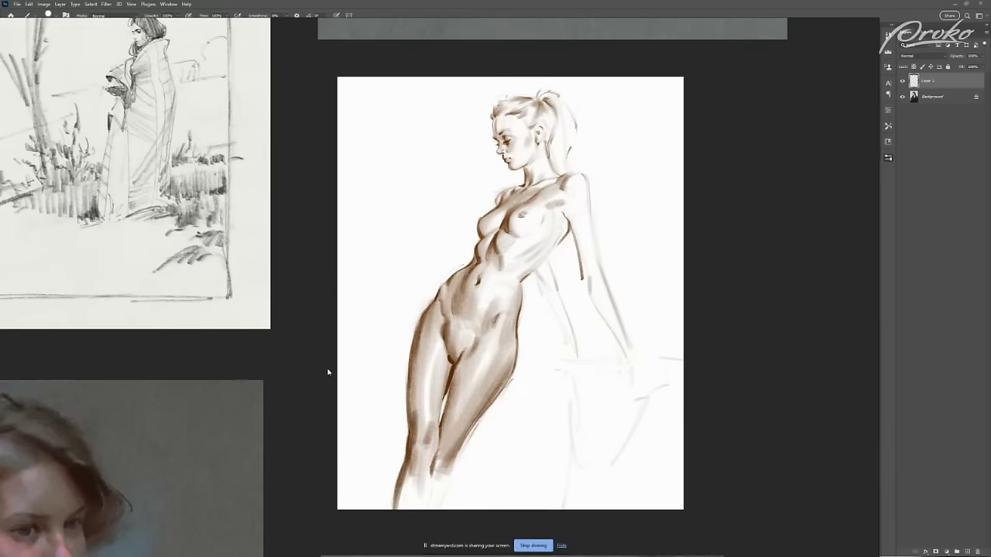
Examine the portrait of the woman with the braid on the grey-brown background, both whole and close to the face.
drag(304, 357, 454, 212)
mouse_move(362, 406)
mouse_down()
mouse_move(467, 291)
mouse_move(476, 245)
mouse_up()
drag(400, 369, 426, 315)
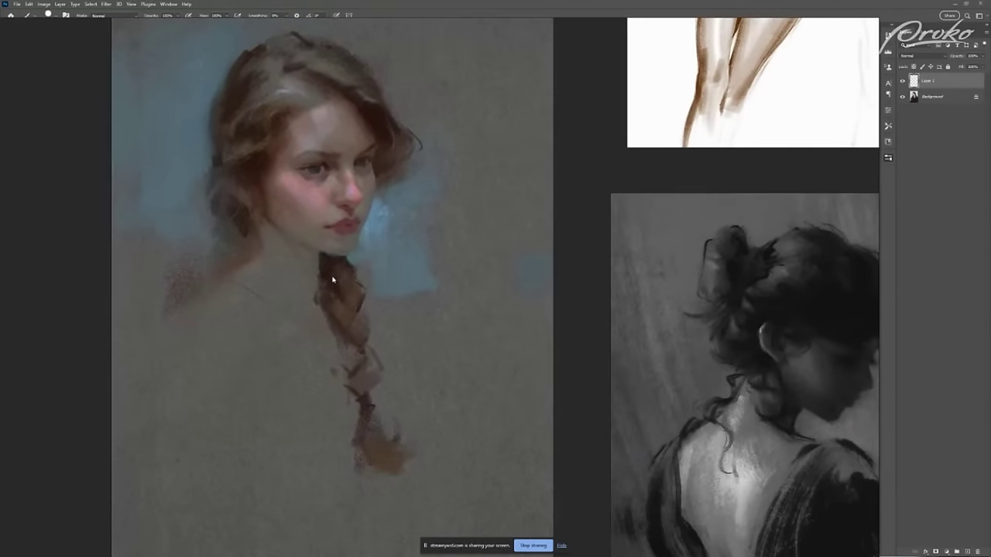
drag(344, 284, 451, 359)
scroll(378, 279, up, 3)
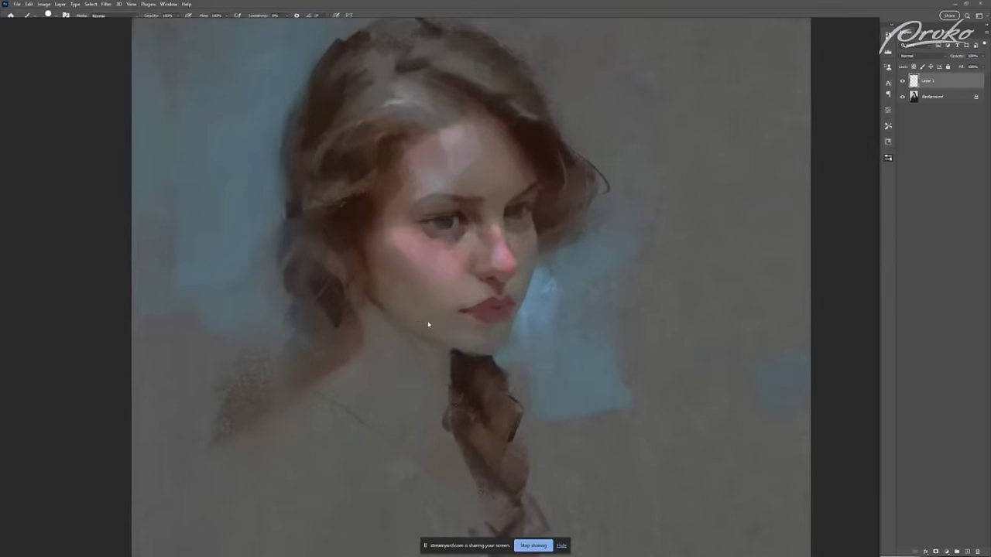
scroll(444, 321, up, 2)
scroll(396, 209, up, 3)
drag(380, 192, 410, 250)
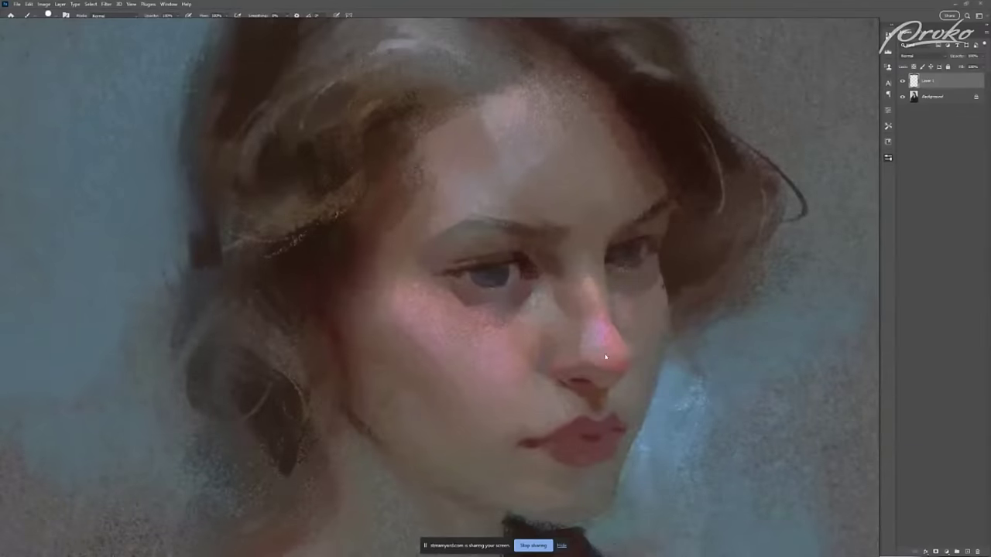
scroll(686, 359, down, 3)
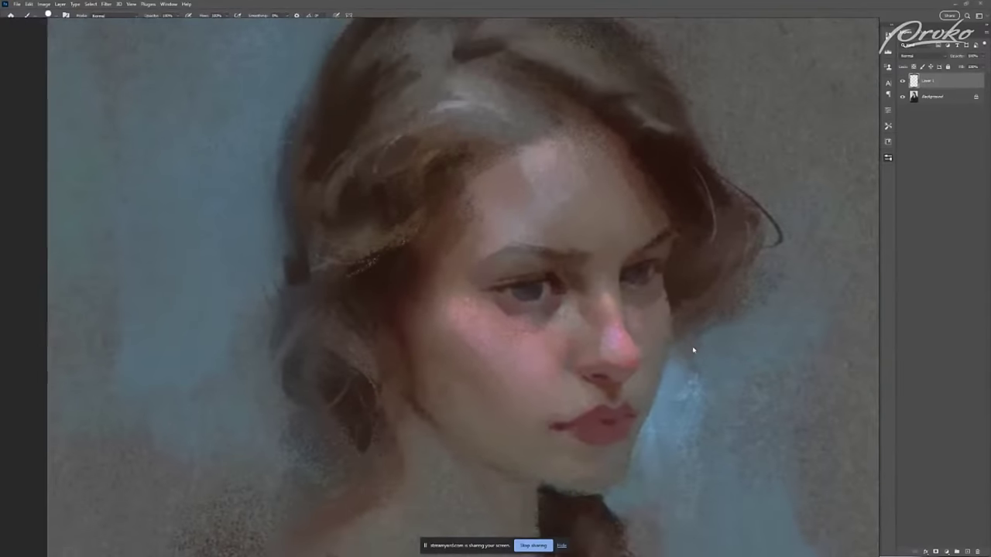
scroll(675, 347, up, 2)
scroll(666, 338, down, 4)
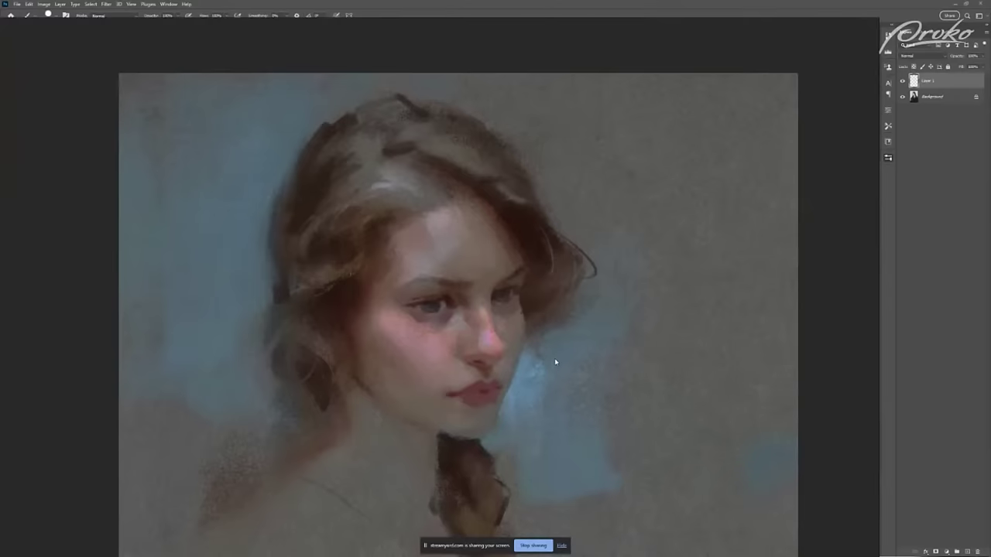
Inspect the grainy color transitions on the braided woman's cheek, nose and eyes at close range.
drag(565, 375, 587, 276)
drag(582, 427, 593, 289)
scroll(441, 395, up, 2)
drag(438, 403, 448, 519)
drag(523, 213, 491, 346)
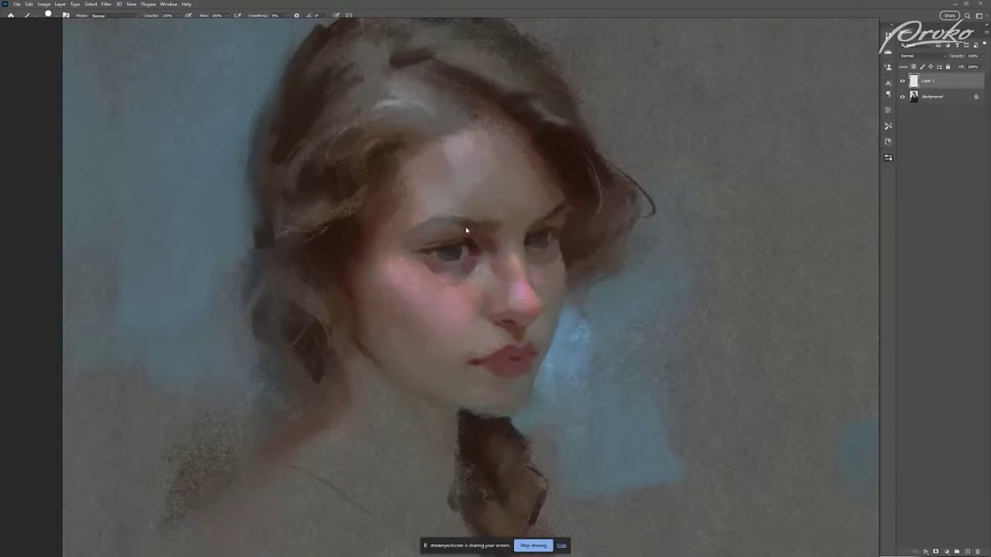
mouse_move(426, 227)
mouse_down()
mouse_move(451, 281)
mouse_move(481, 304)
mouse_up()
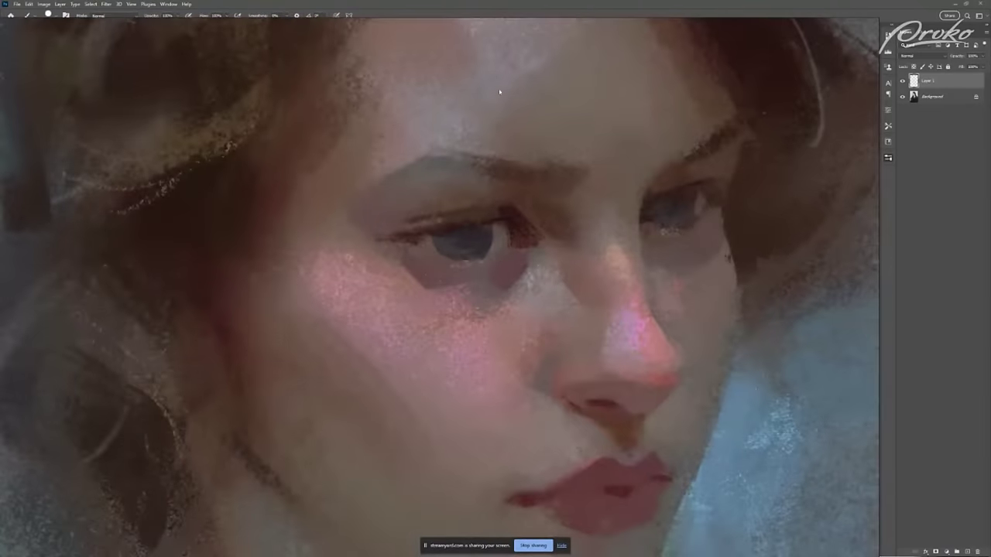
drag(621, 352, 566, 320)
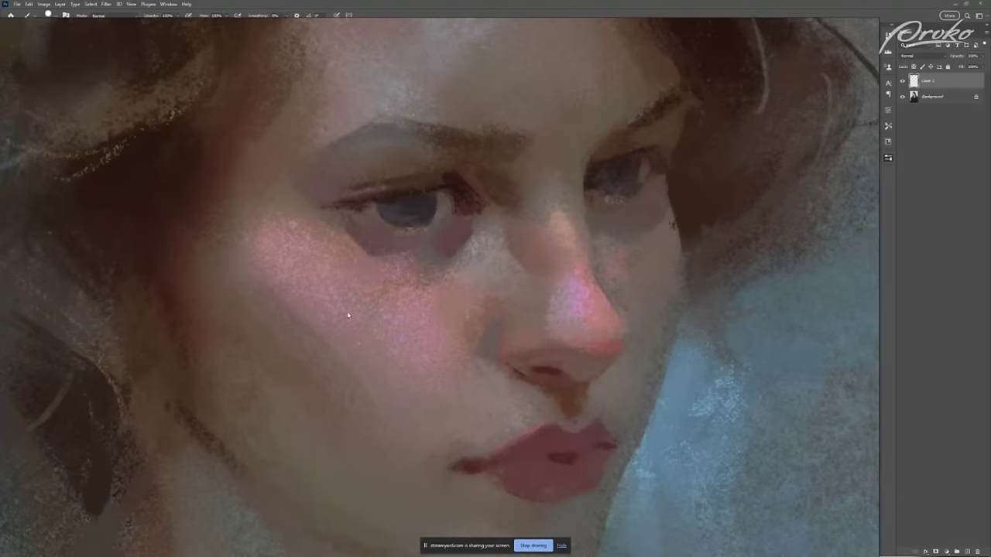
drag(324, 344, 313, 296)
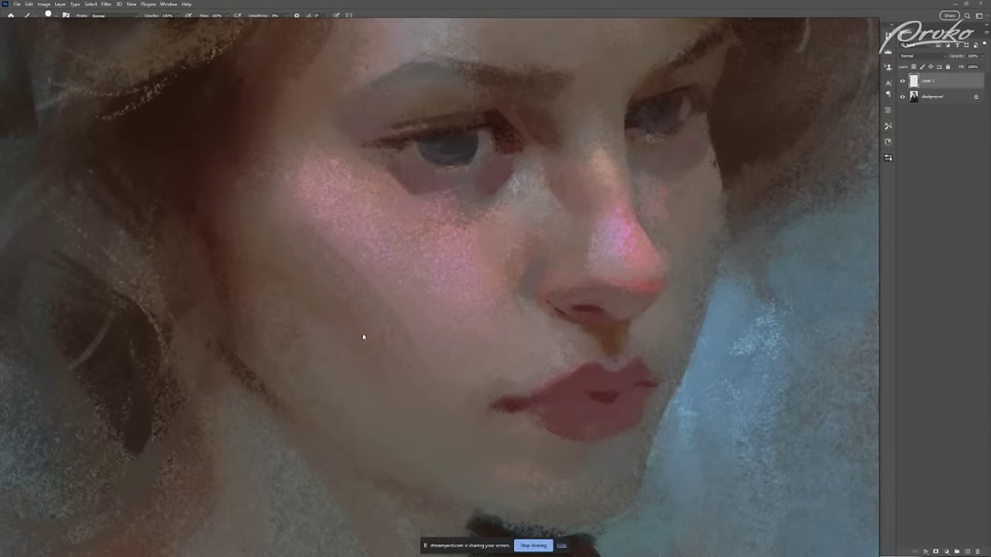
scroll(515, 299, down, 2)
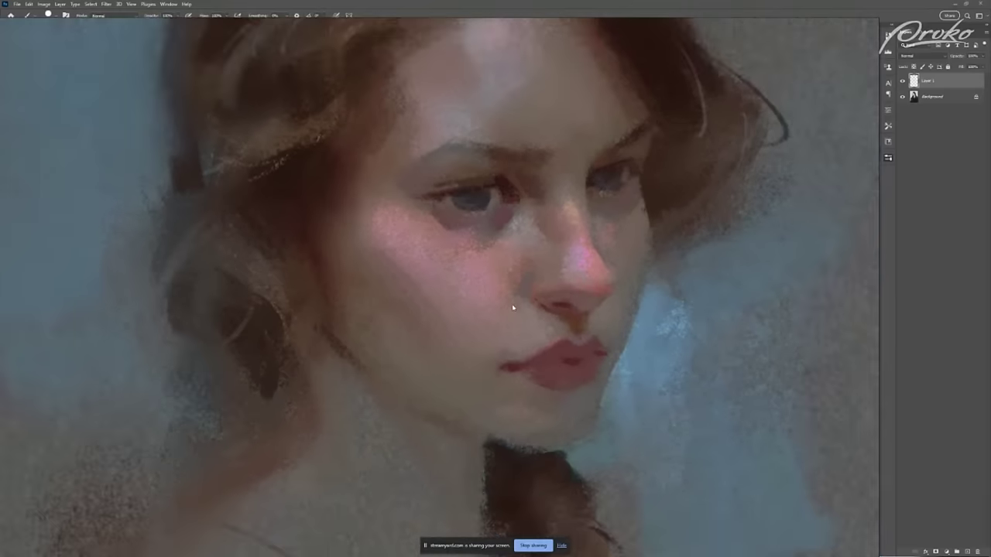
scroll(557, 334, down, 2)
scroll(542, 400, down, 3)
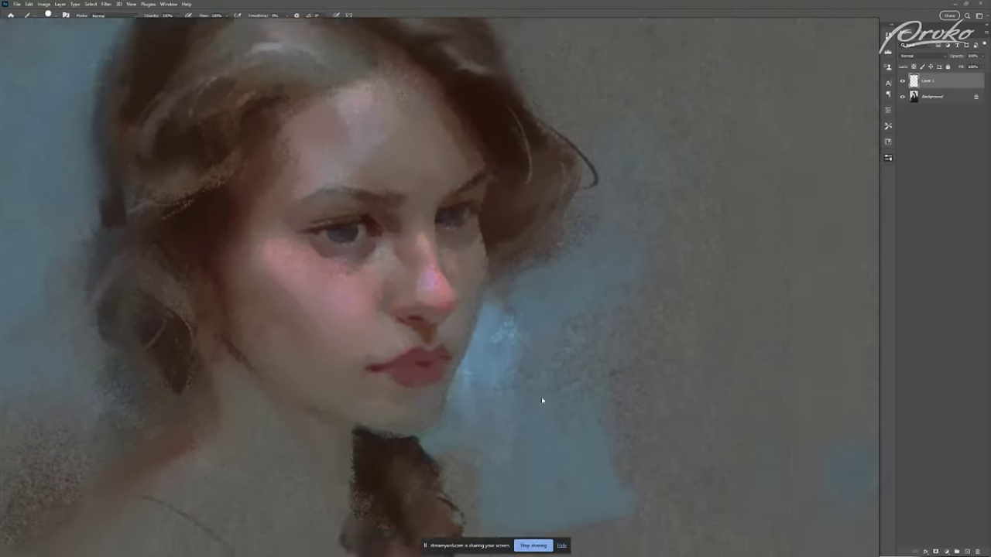
Examine the black-and-white painting of the woman in the open-backed dress beside the braided woman's portrait.
mouse_move(811, 541)
mouse_down()
mouse_move(519, 372)
mouse_move(350, 254)
mouse_up()
scroll(402, 270, down, 3)
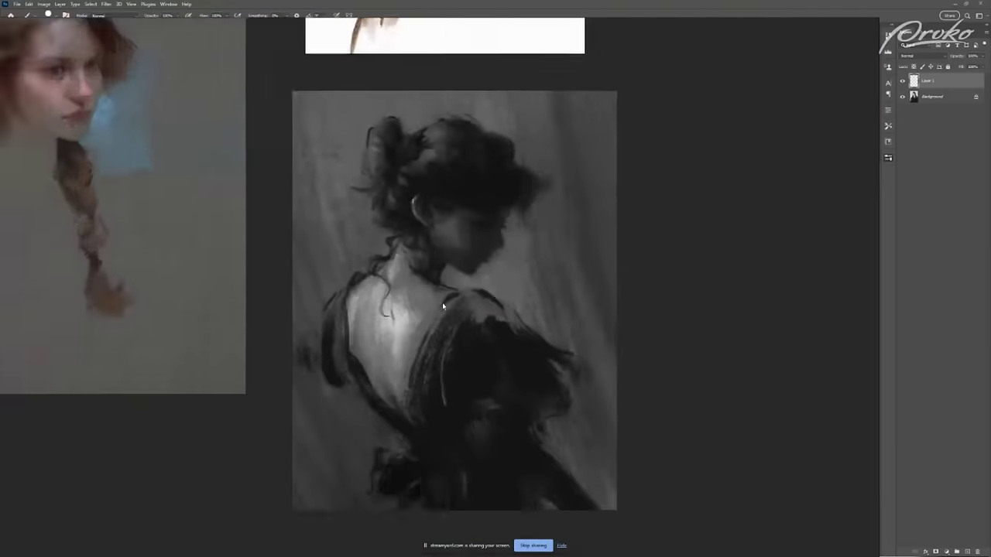
scroll(456, 271, down, 4)
Move on to the Painting Brush Pack section and view its elf-portrait banner up close.
scroll(515, 263, up, 5)
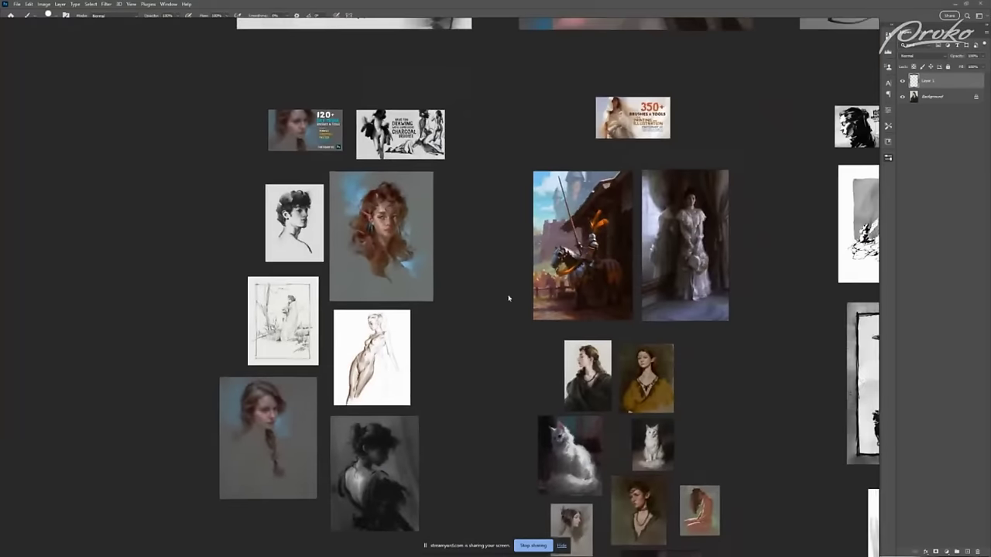
scroll(465, 348, up, 2)
scroll(445, 259, up, 5)
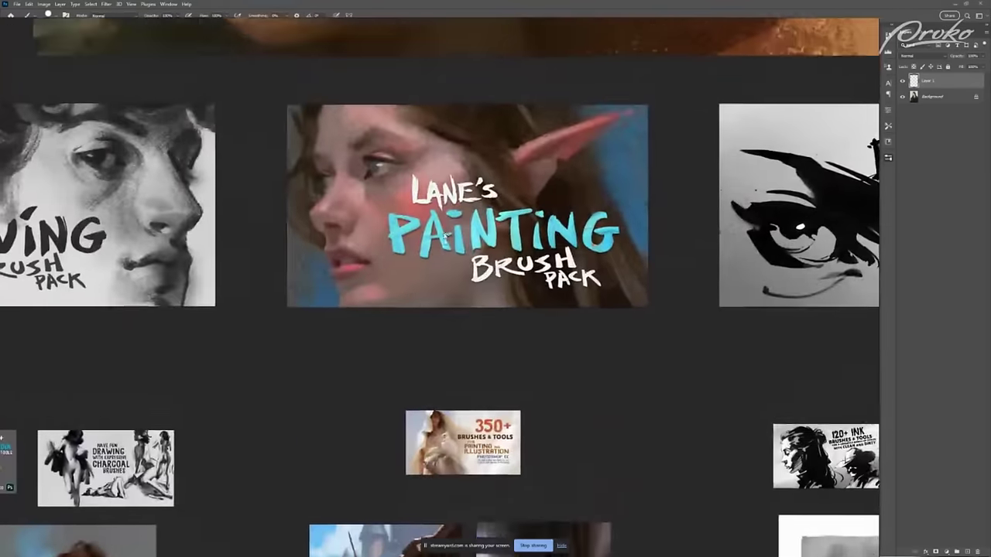
scroll(456, 387, up, 2)
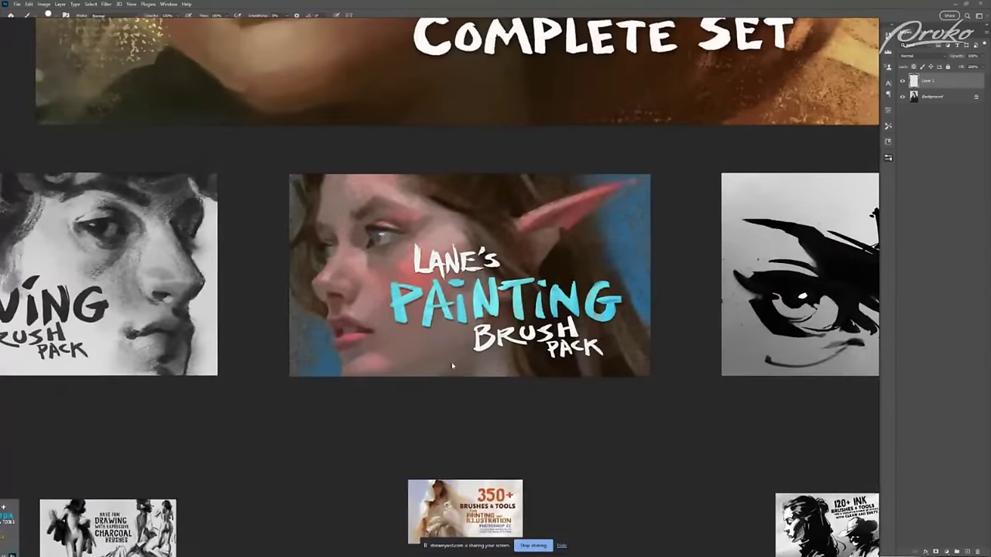
scroll(456, 418, up, 3)
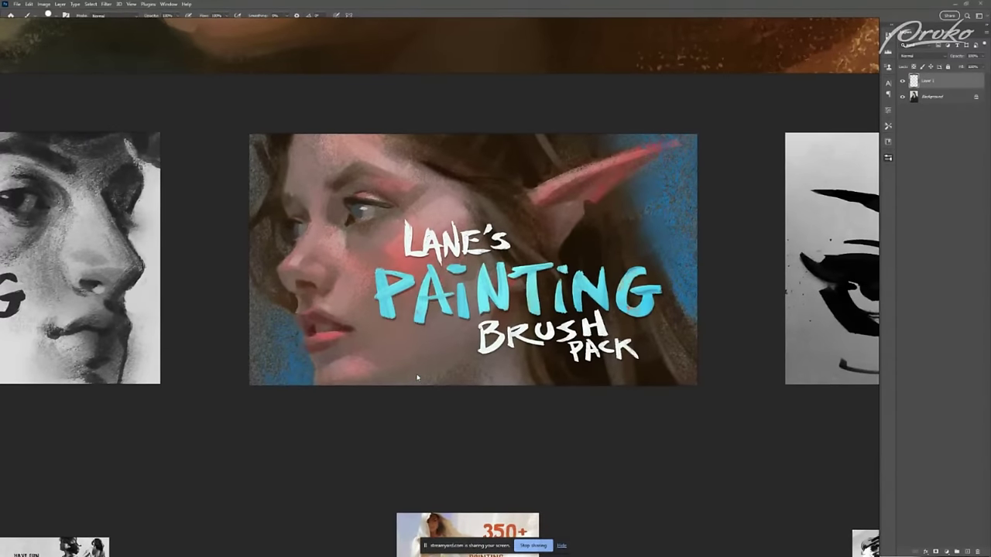
scroll(460, 418, down, 4)
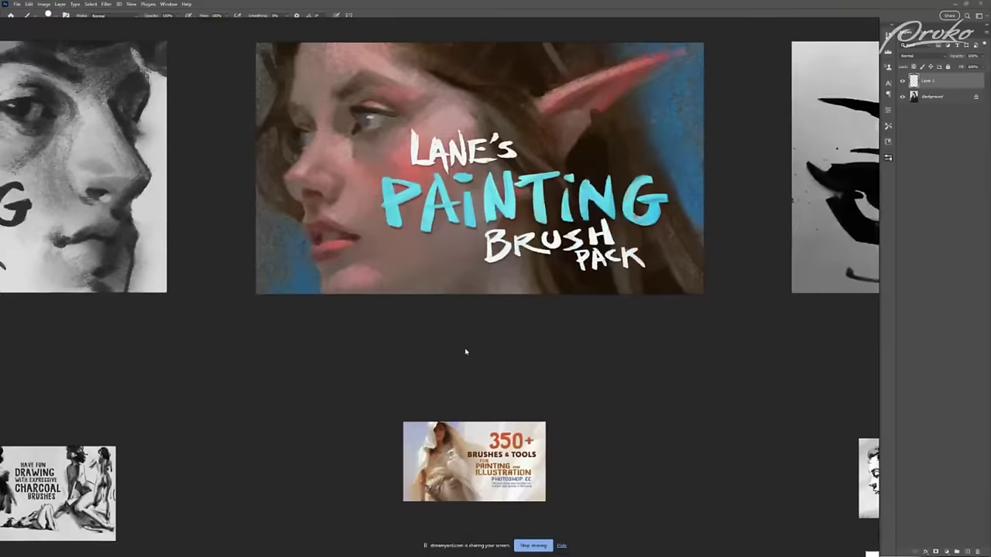
Examine the mounted knight painting below the 350+ brushes banner, closing in on the armored horse and rider.
scroll(464, 281, down, 5)
scroll(473, 331, up, 3)
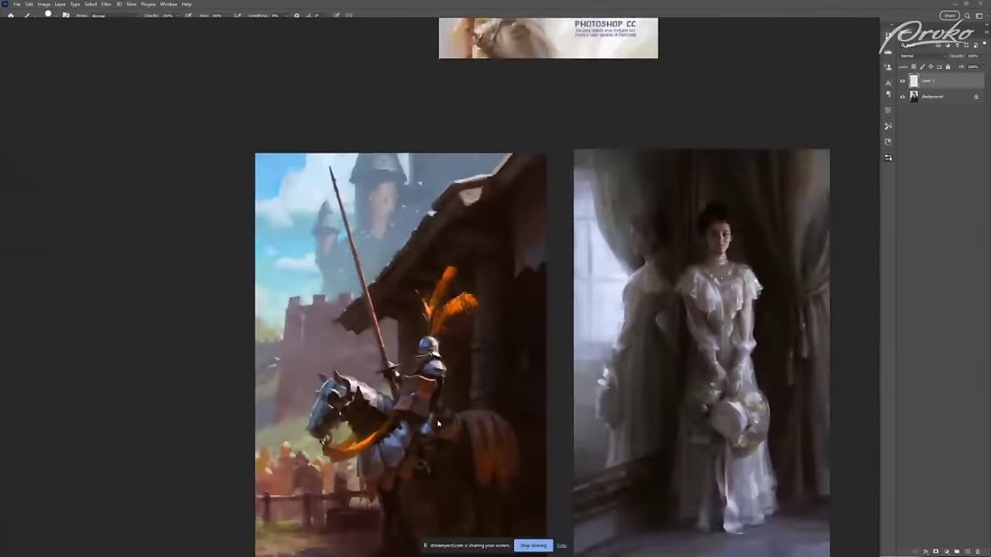
scroll(473, 331, up, 2)
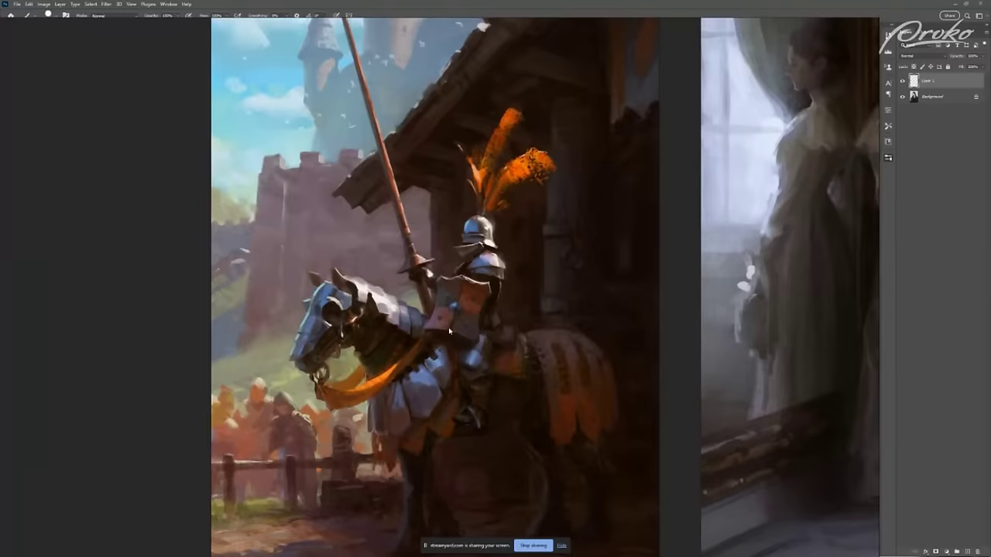
scroll(449, 335, up, 2)
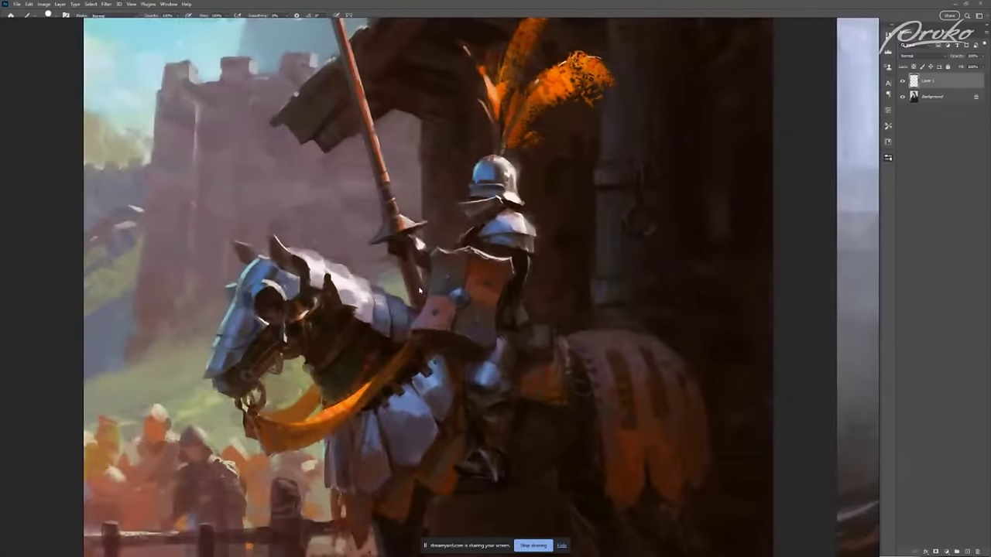
drag(414, 326, 436, 251)
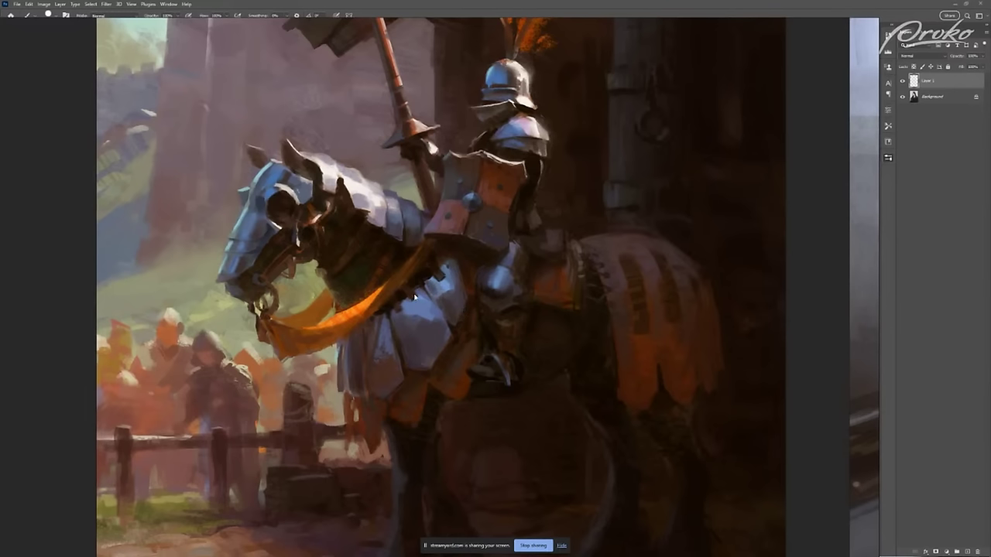
Review the knight's orange plume and lance against the castle, crowd and dark building in the wider composition.
scroll(439, 318, down, 2)
mouse_move(449, 294)
mouse_down()
mouse_move(453, 370)
mouse_move(465, 330)
mouse_move(465, 352)
mouse_up()
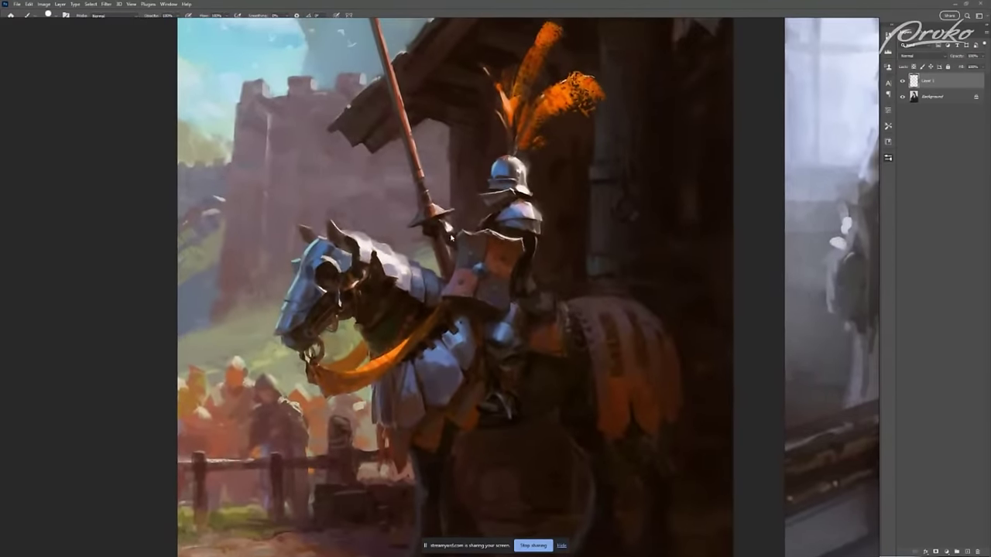
scroll(447, 288, down, 1)
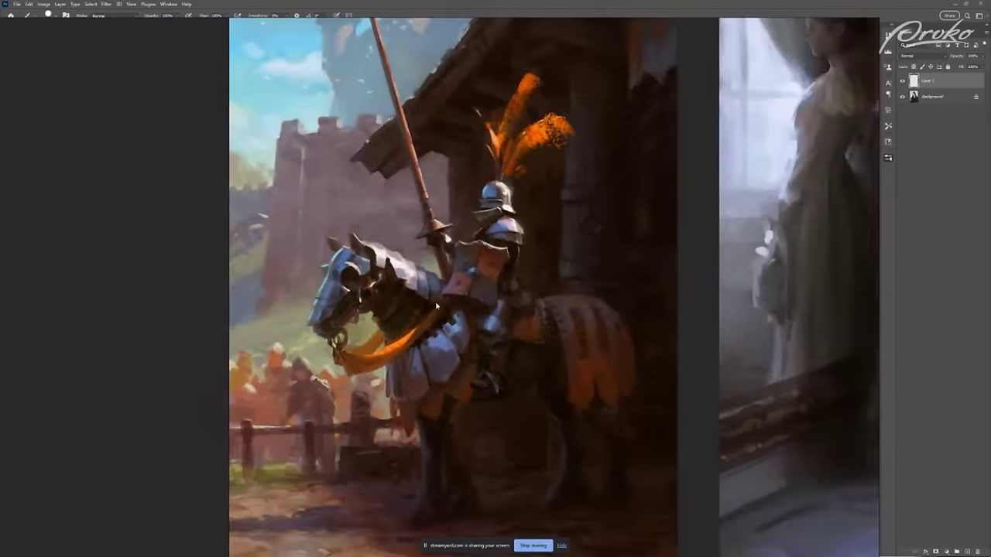
scroll(415, 329, up, 1)
mouse_move(500, 338)
mouse_down()
mouse_move(500, 282)
mouse_move(499, 301)
mouse_move(464, 355)
mouse_move(420, 305)
mouse_up()
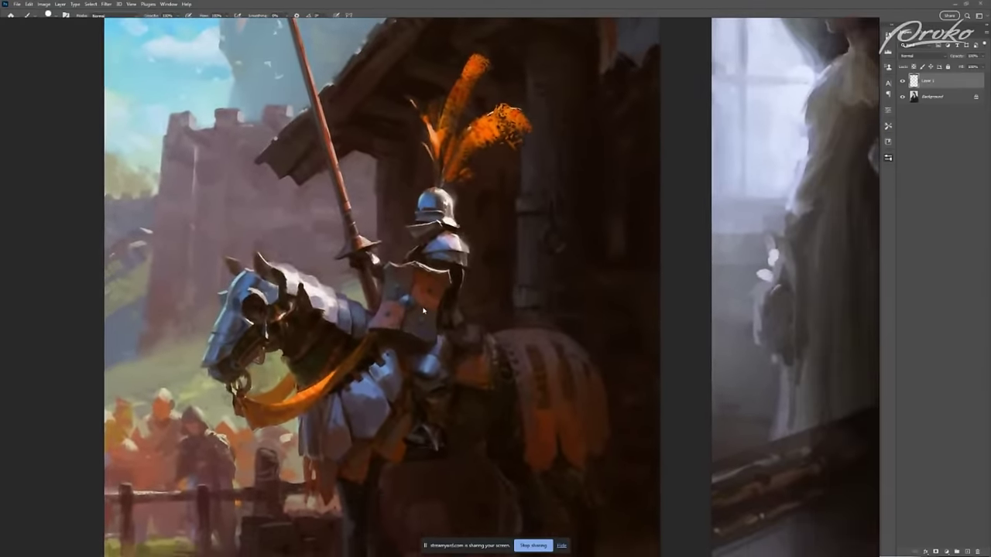
Examine the painting of the woman in the white dress, including her mirror reflection and the curtain behind her.
mouse_move(580, 317)
mouse_down()
mouse_move(472, 311)
mouse_move(332, 327)
mouse_move(276, 345)
mouse_move(459, 327)
mouse_move(424, 400)
mouse_up()
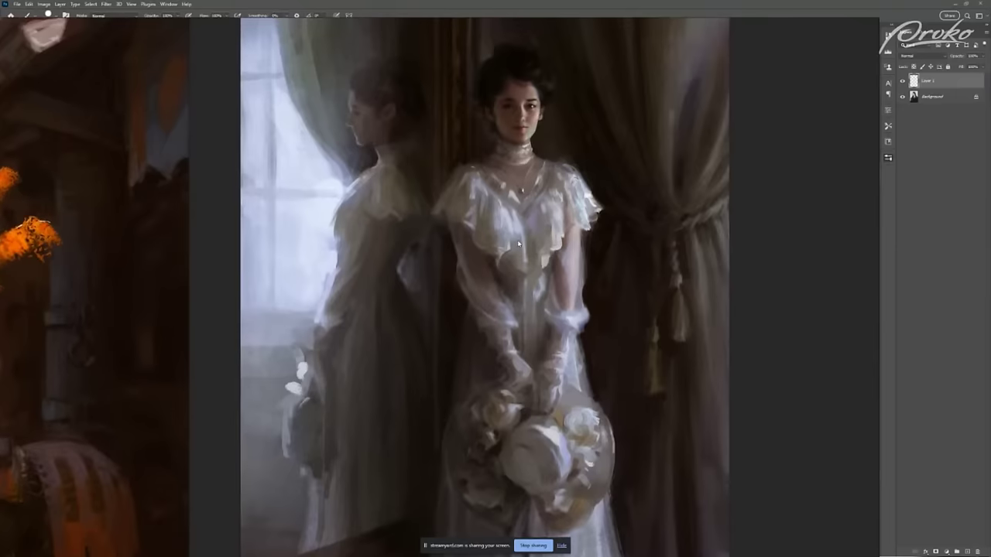
scroll(491, 184, up, 4)
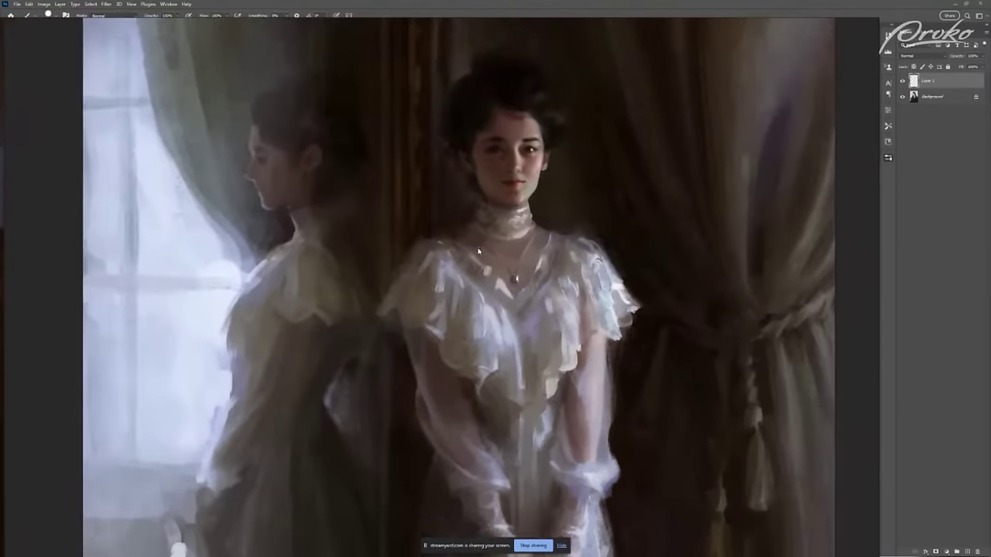
drag(478, 250, 465, 295)
mouse_move(444, 337)
mouse_down()
mouse_move(448, 293)
mouse_move(437, 319)
mouse_up()
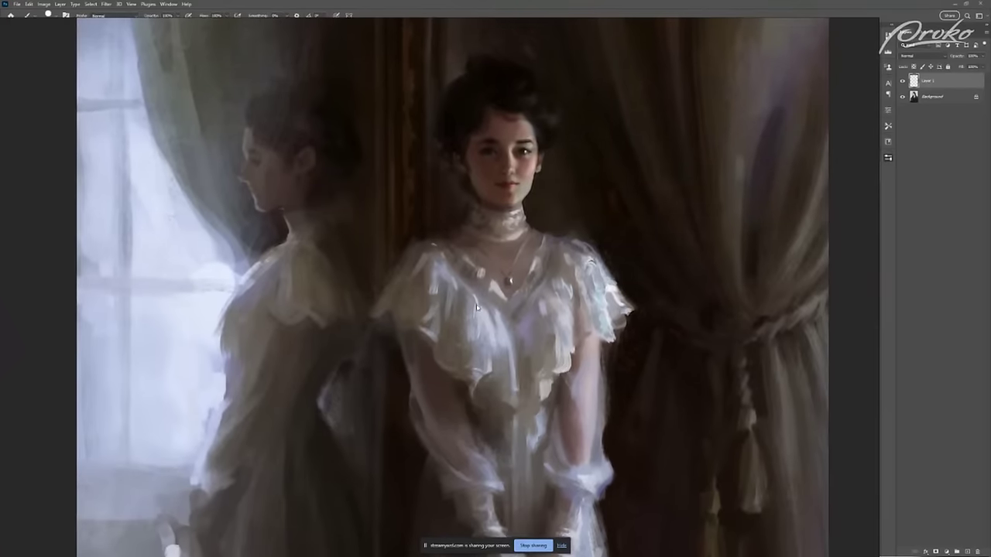
drag(434, 360, 442, 432)
Inspect the woman's face, lace collar and ruffled shoulders at close range, along with her reflected profile.
scroll(451, 256, up, 4)
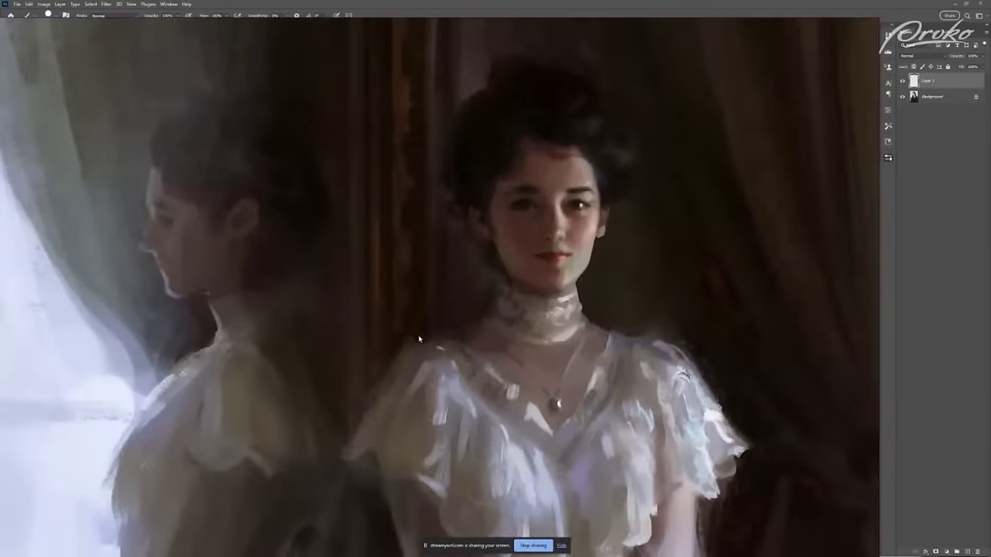
drag(418, 341, 428, 319)
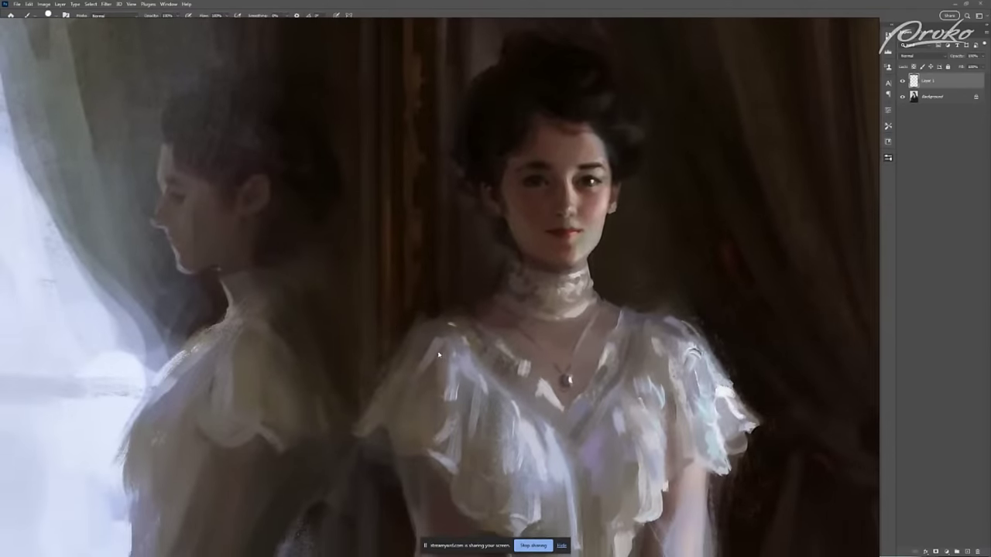
scroll(470, 335, up, 1)
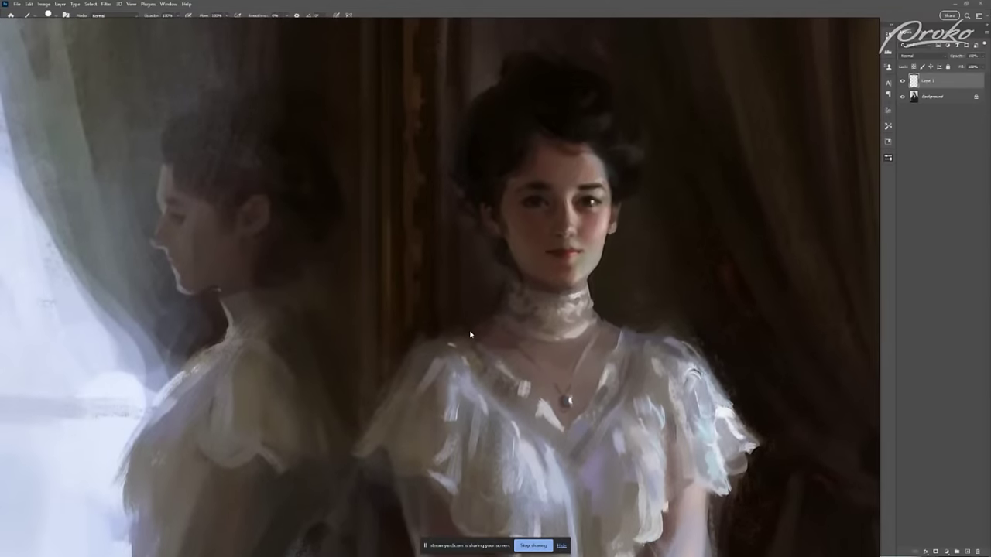
scroll(451, 301, up, 1)
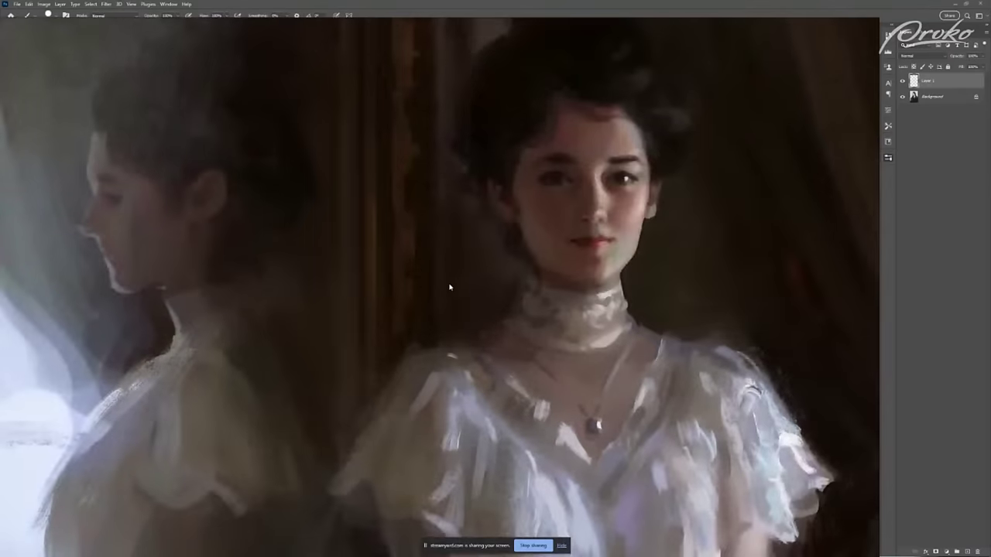
drag(450, 287, 448, 309)
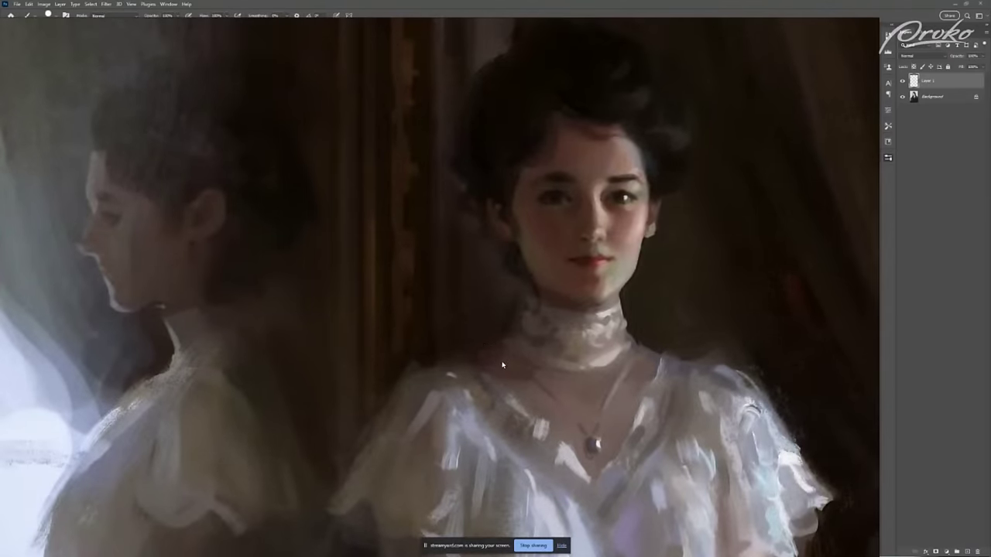
scroll(503, 363, down, 1)
drag(499, 375, 493, 389)
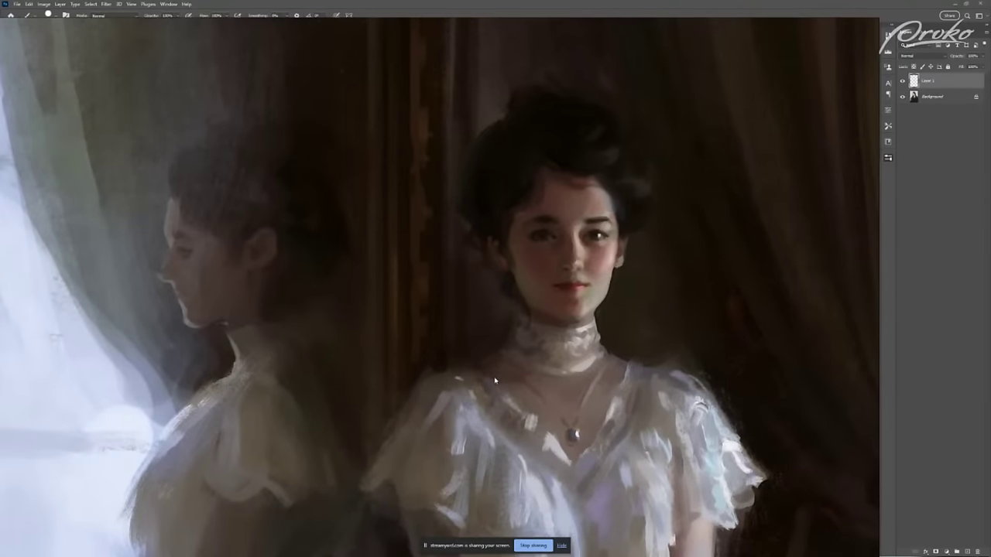
Follow the white dress from the ruffled bodice down to the flowered hat, ending on the full figure.
drag(494, 380, 494, 286)
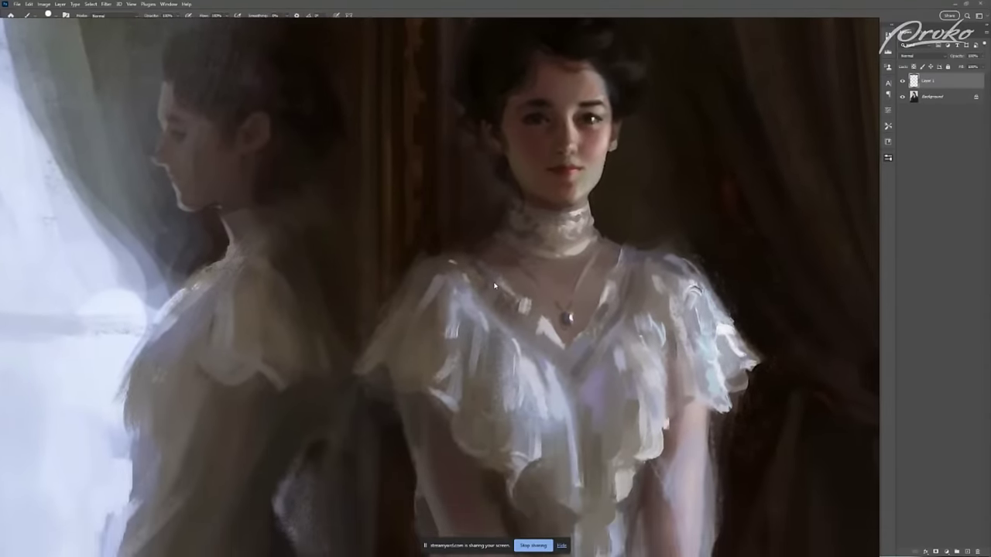
scroll(495, 286, down, 2)
drag(534, 405, 506, 353)
scroll(506, 353, down, 1)
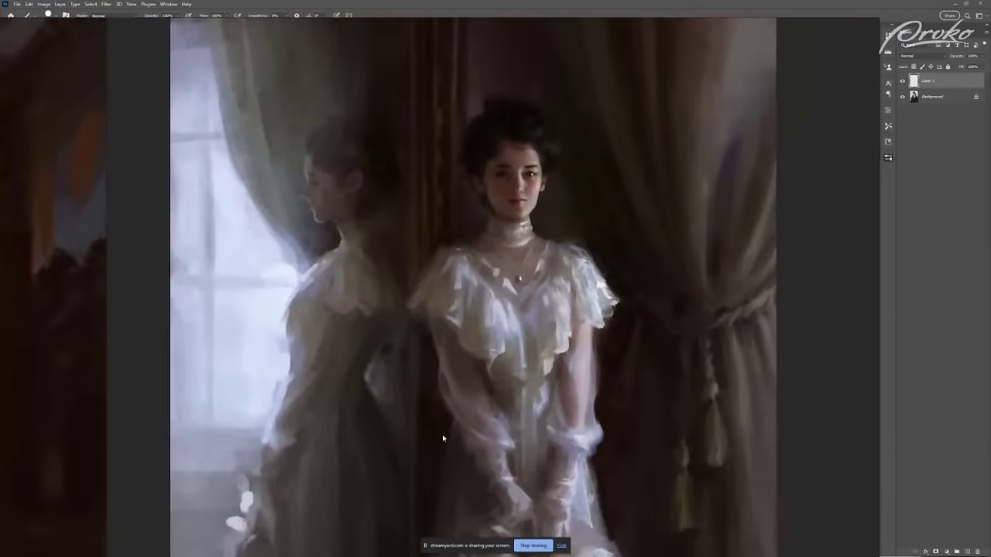
drag(443, 438, 461, 273)
scroll(436, 391, down, 2)
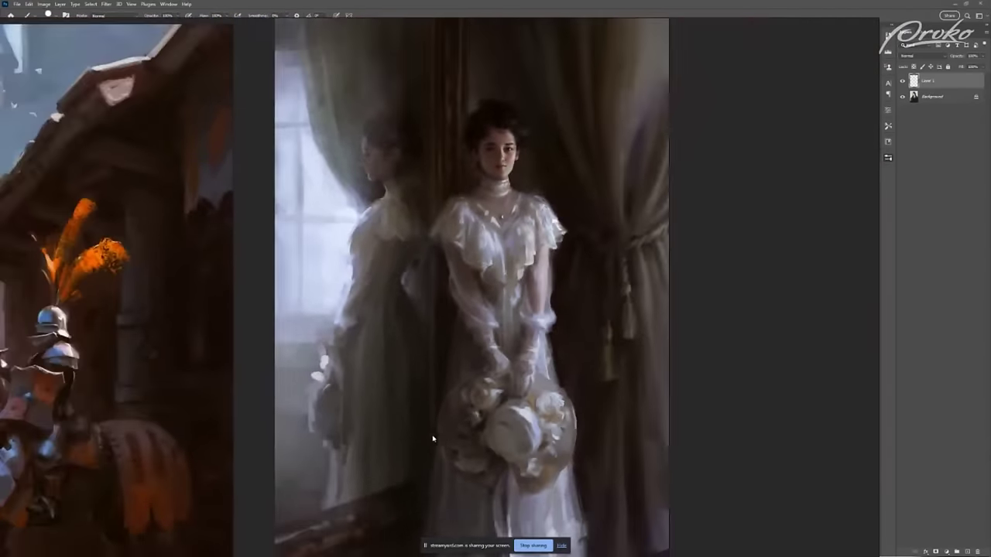
Examine the profile portrait of the woman in the dark cloak, closing in on her face and braided necklace.
drag(414, 491, 538, 237)
drag(391, 447, 521, 249)
scroll(408, 459, down, 5)
scroll(382, 323, up, 3)
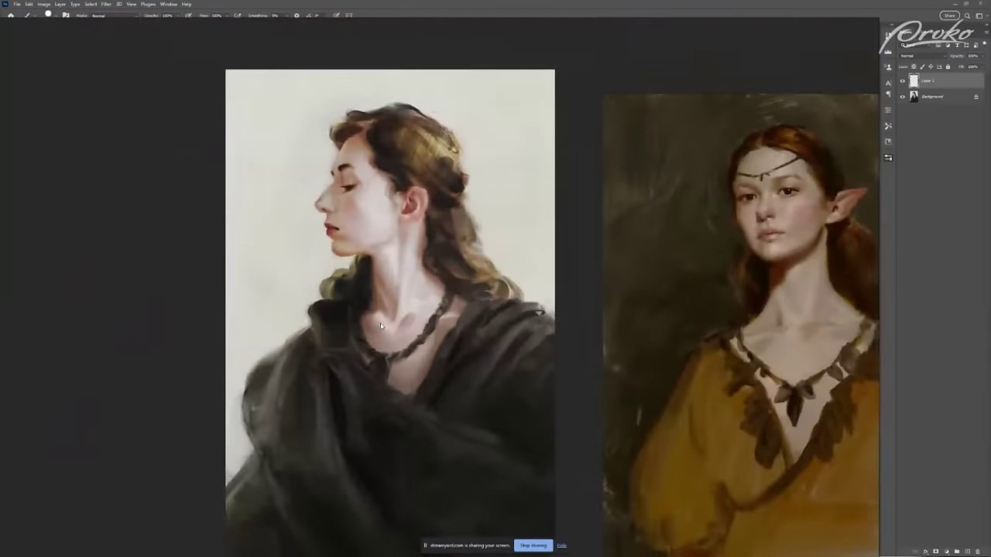
scroll(341, 198, up, 4)
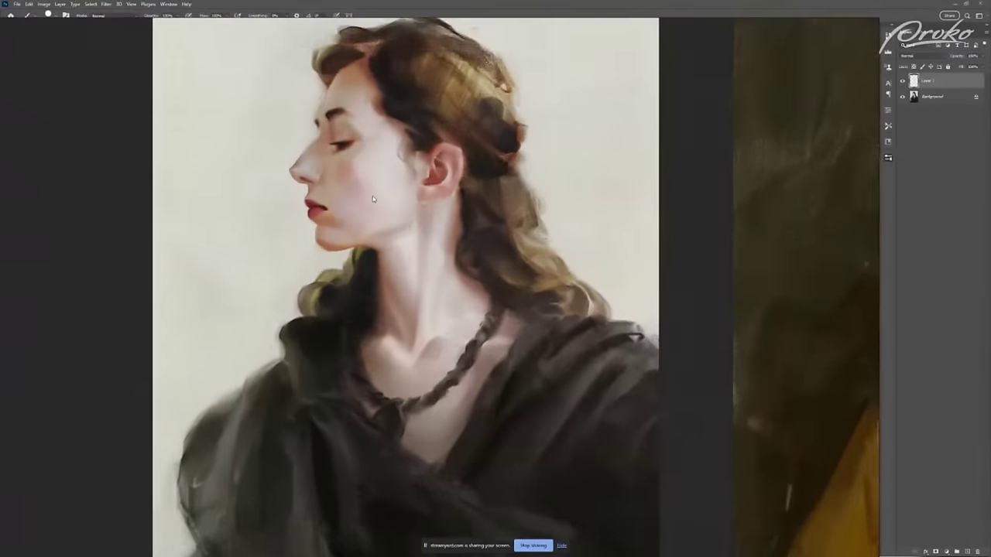